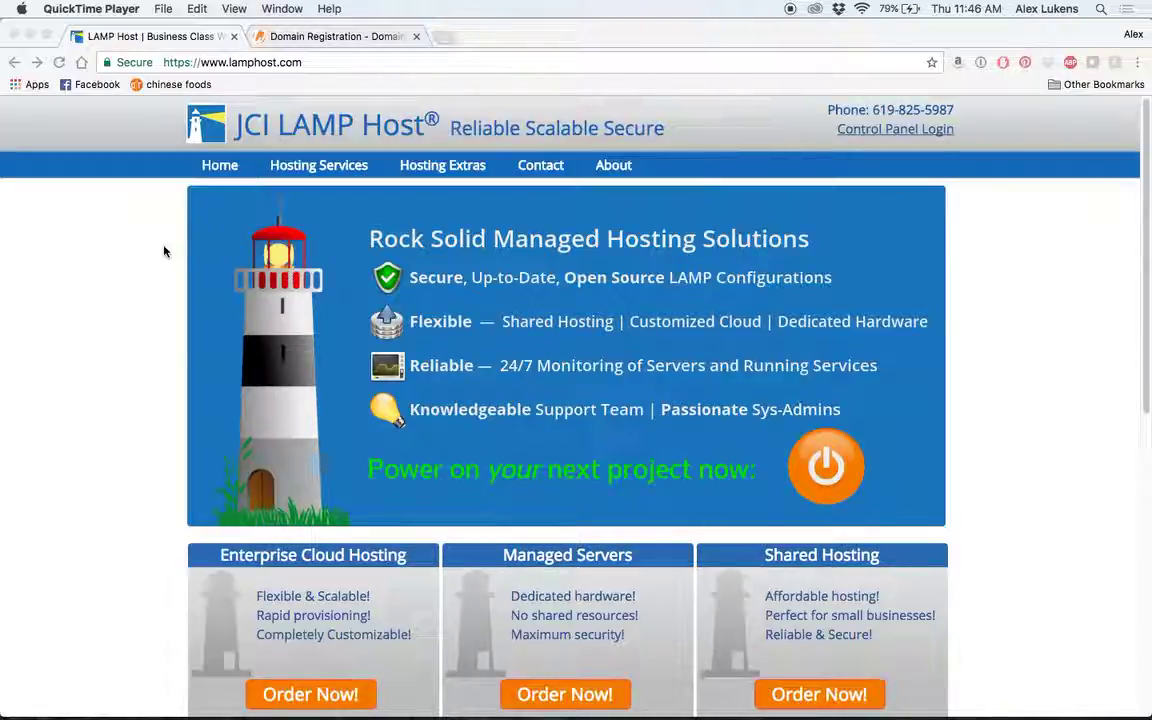
Open the Shared Hosting page from the LAMP Host hosting services
scroll(165, 252, "down", 1)
scroll(165, 252, "up", 1)
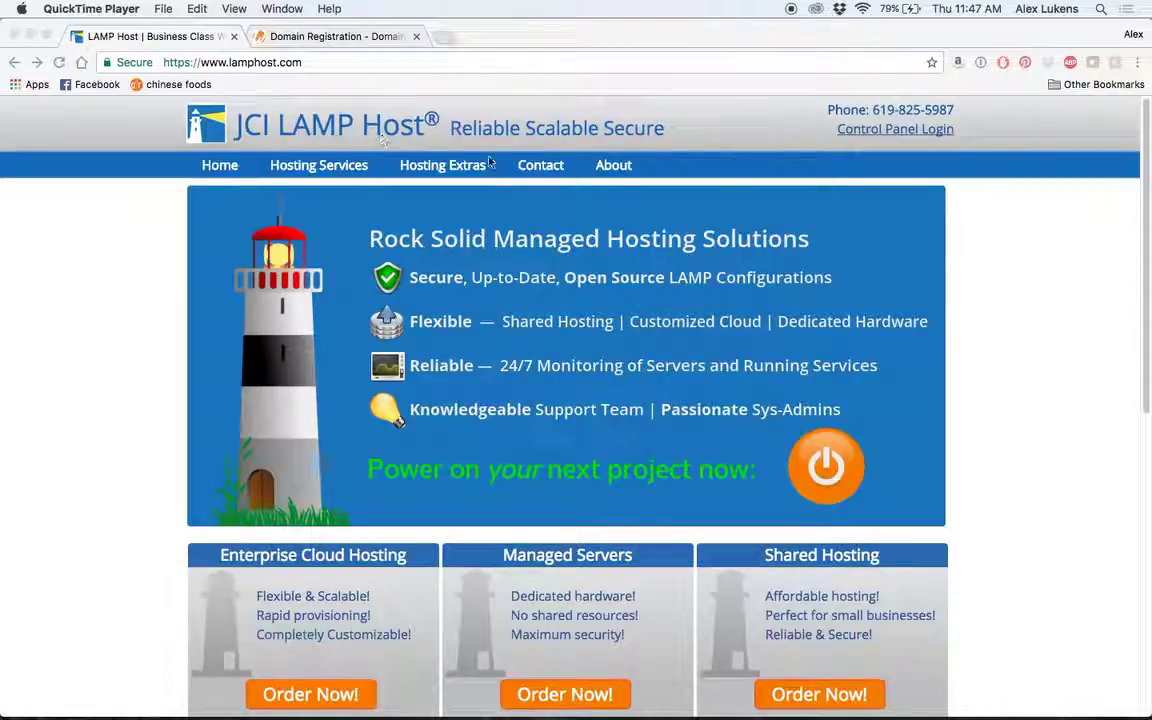
left_click(128, 245)
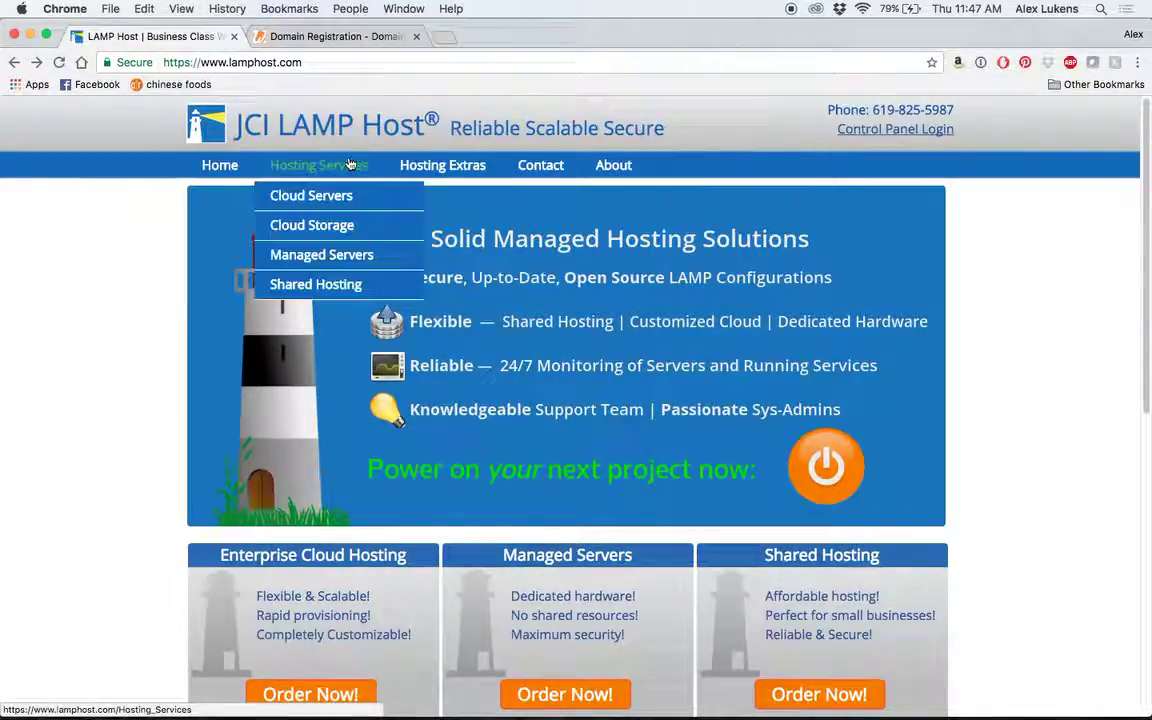
mouse_move(336, 164)
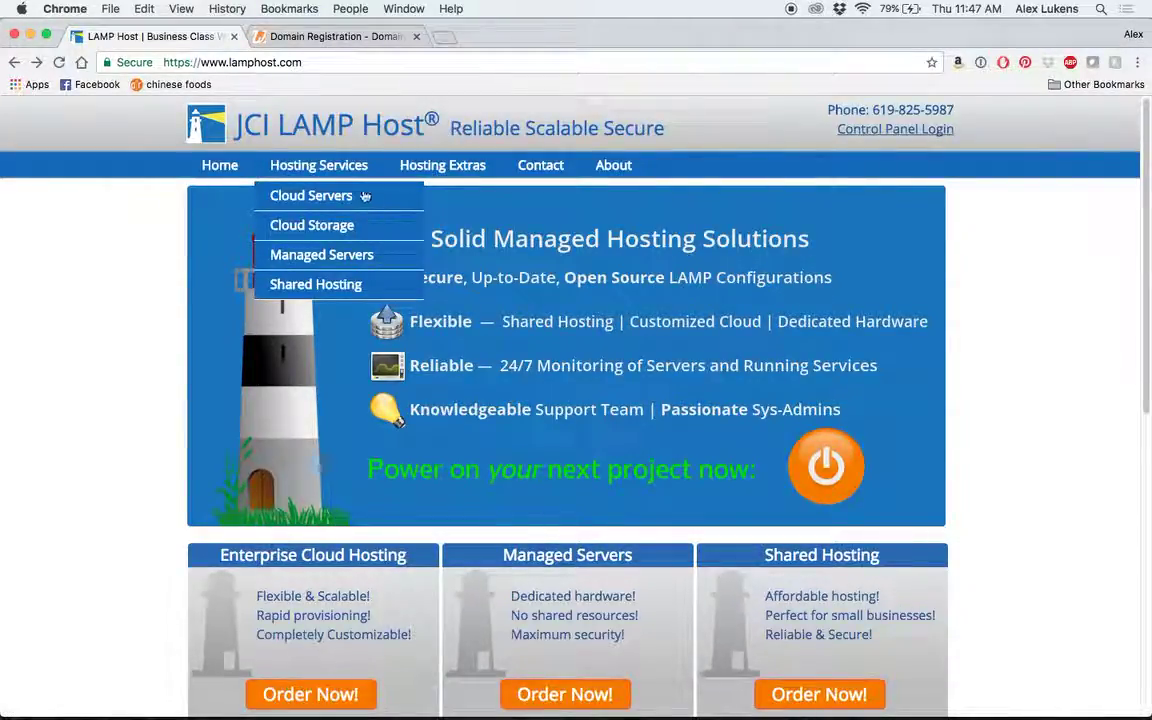
left_click(376, 290)
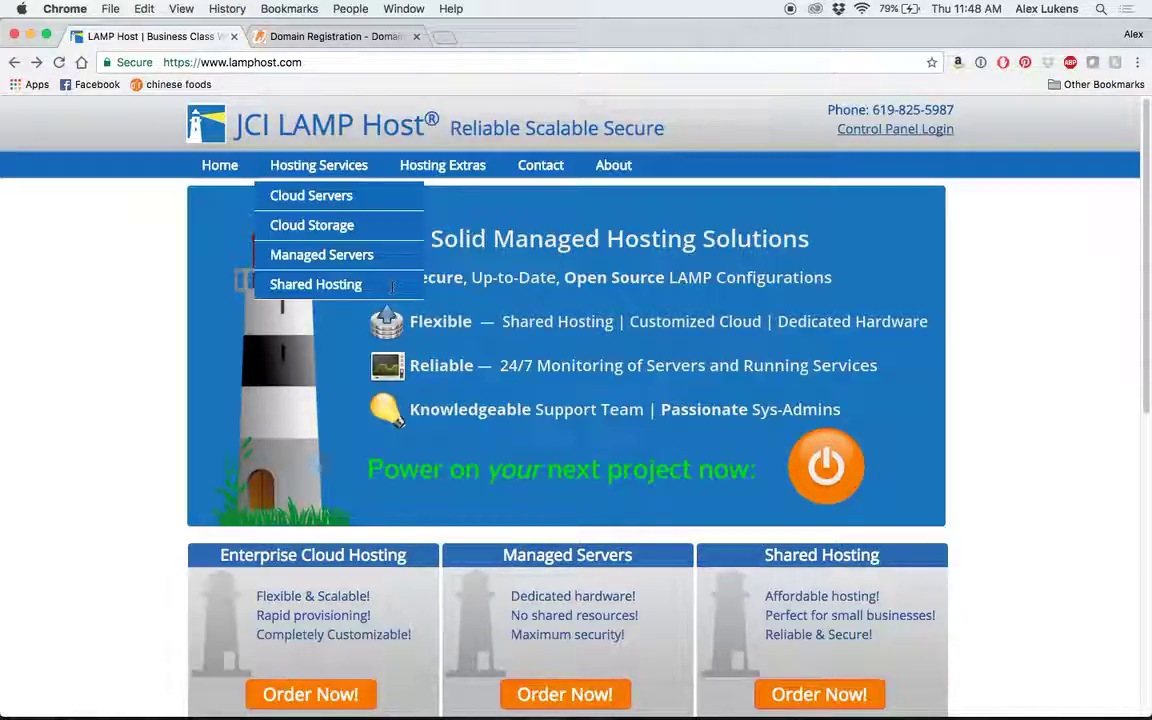
left_click(316, 286)
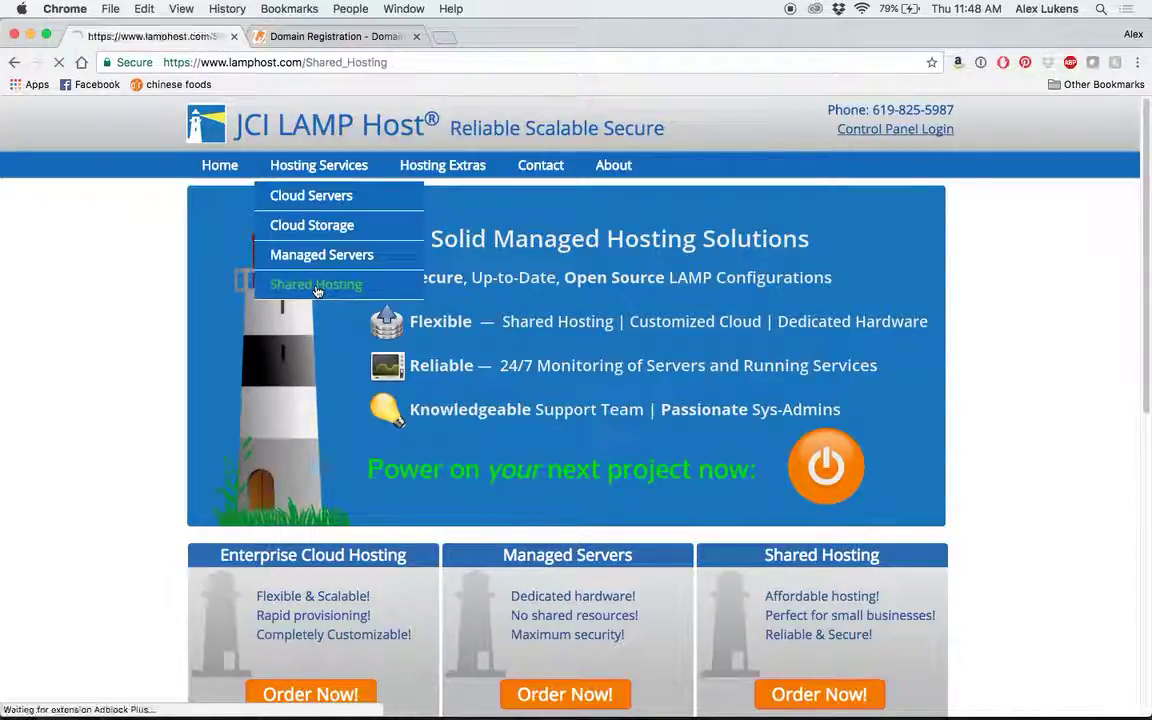
Compare the shared hosting plans and order the Web Presence plan at $9.95/mo
scroll(438, 363, "down", 2)
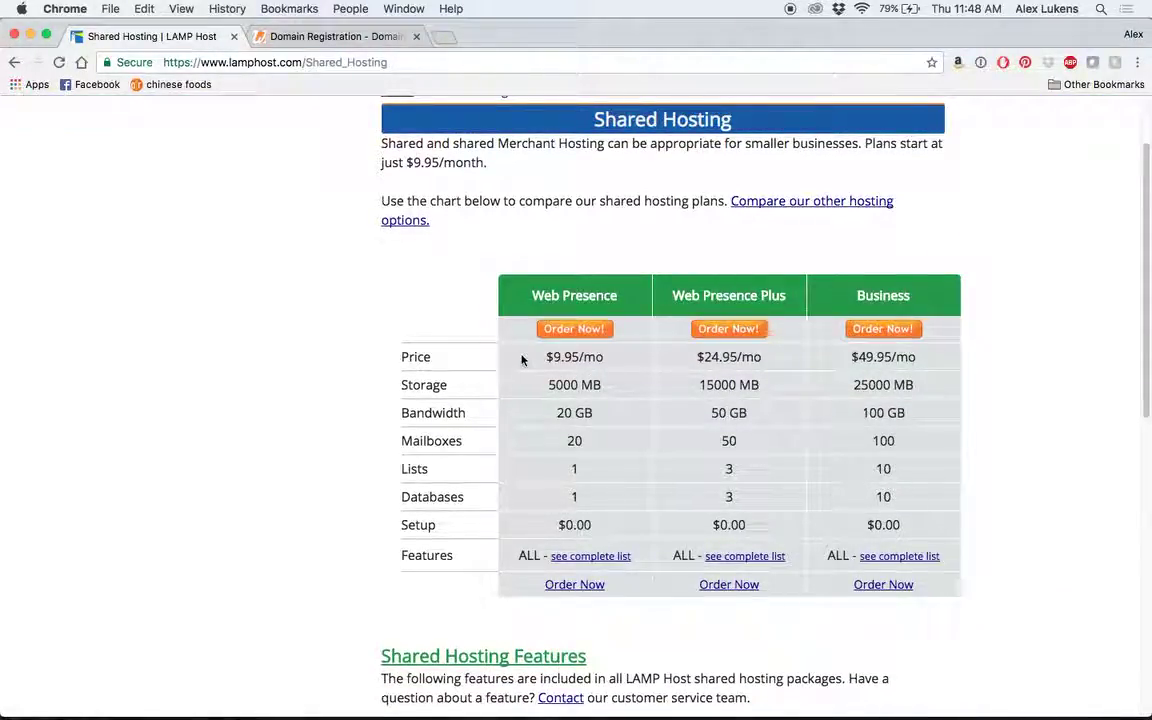
scroll(370, 200, "up", 3)
scroll(370, 200, "down", 3)
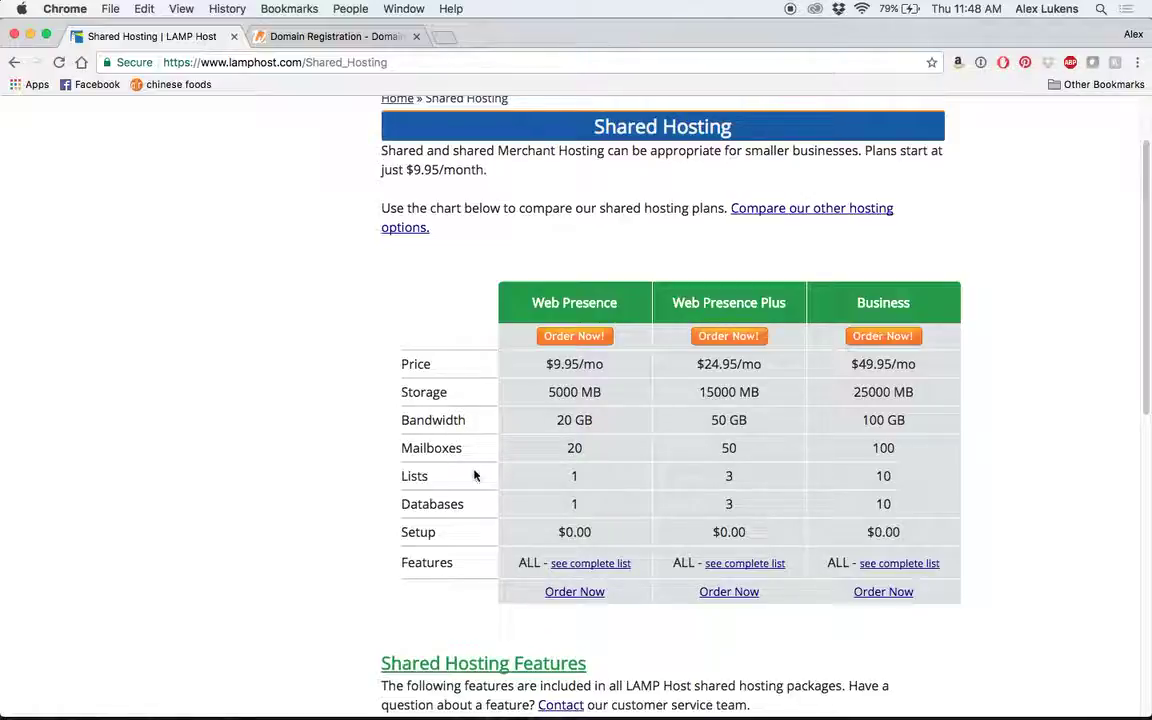
left_click_drag(532, 302, 624, 301)
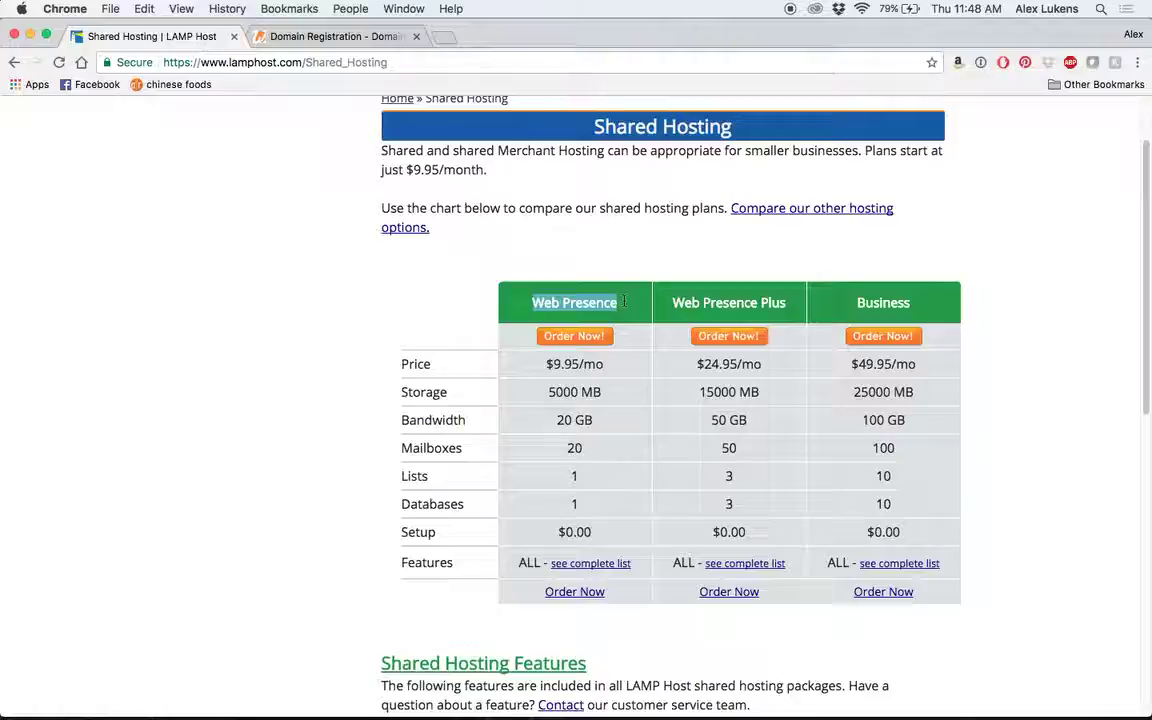
left_click(585, 340)
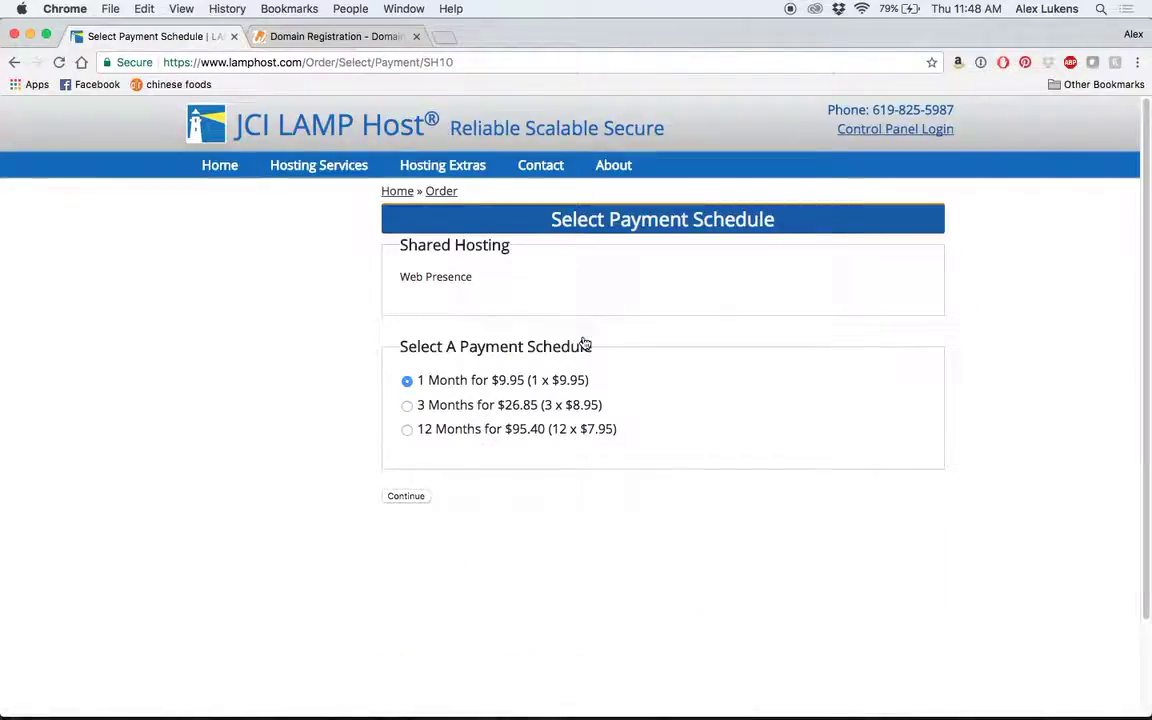
Continue the Web Presence order with the payment schedule of 1 Month for $9.95
mouse_move(628, 432)
left_mouse_down()
mouse_move(414, 375)
mouse_move(440, 399)
mouse_move(619, 436)
left_mouse_up()
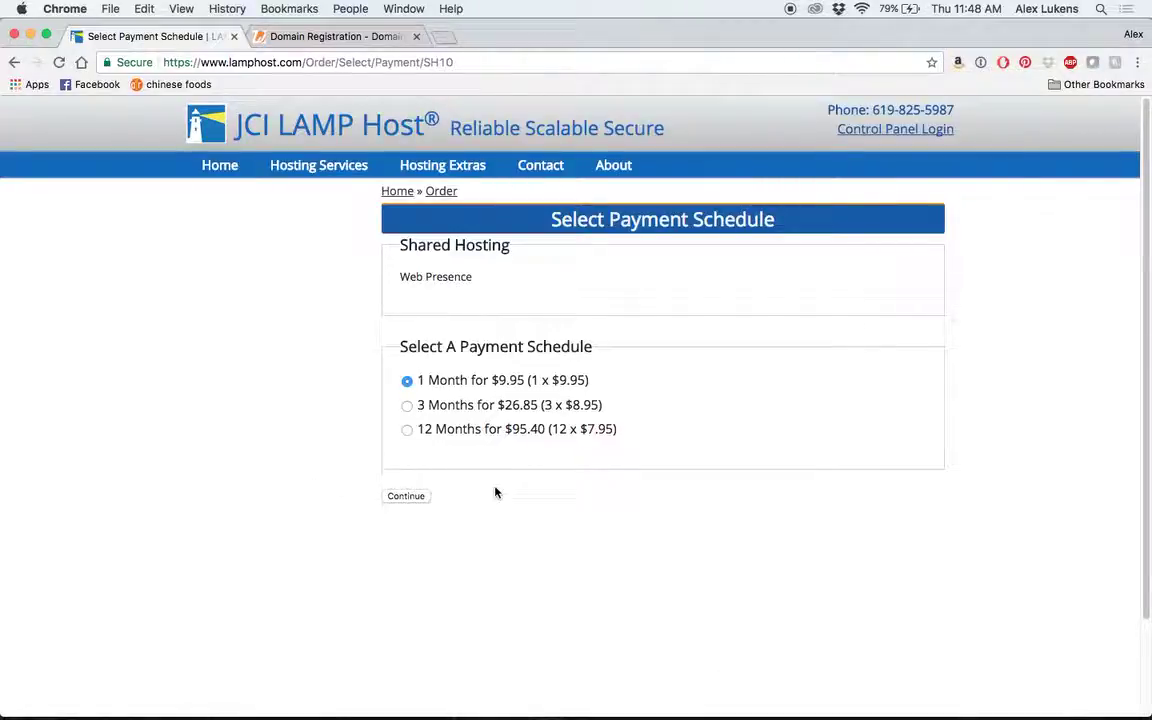
left_click_drag(422, 382, 599, 383)
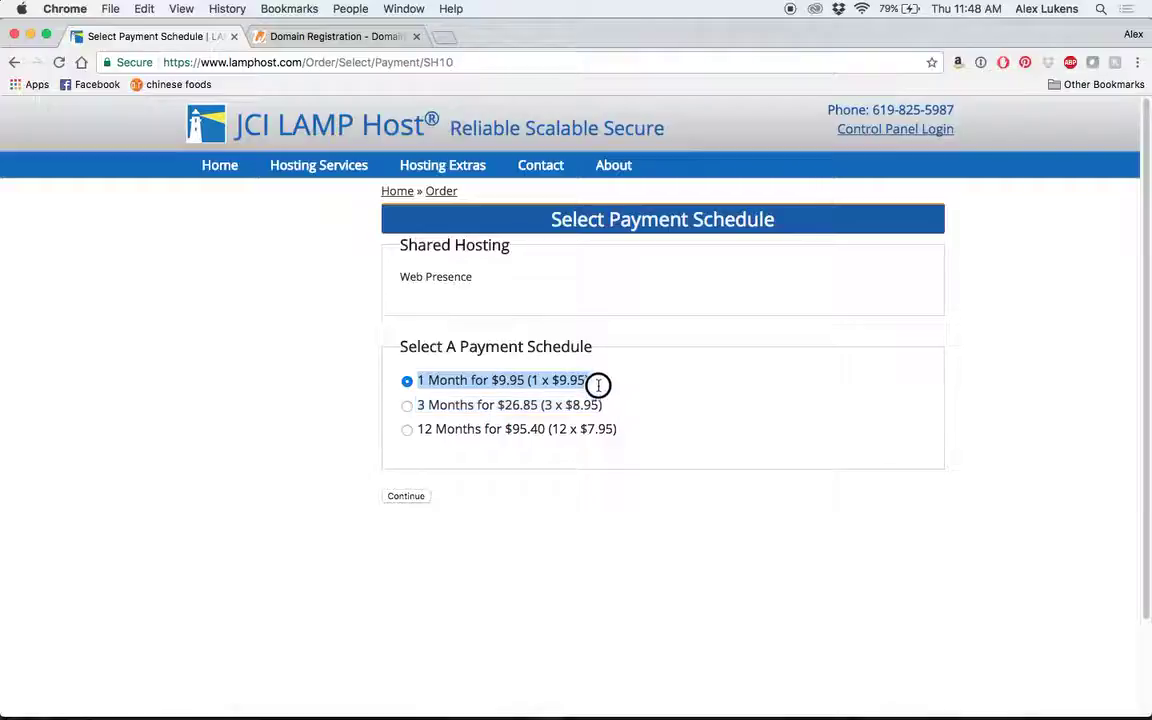
left_click(410, 532)
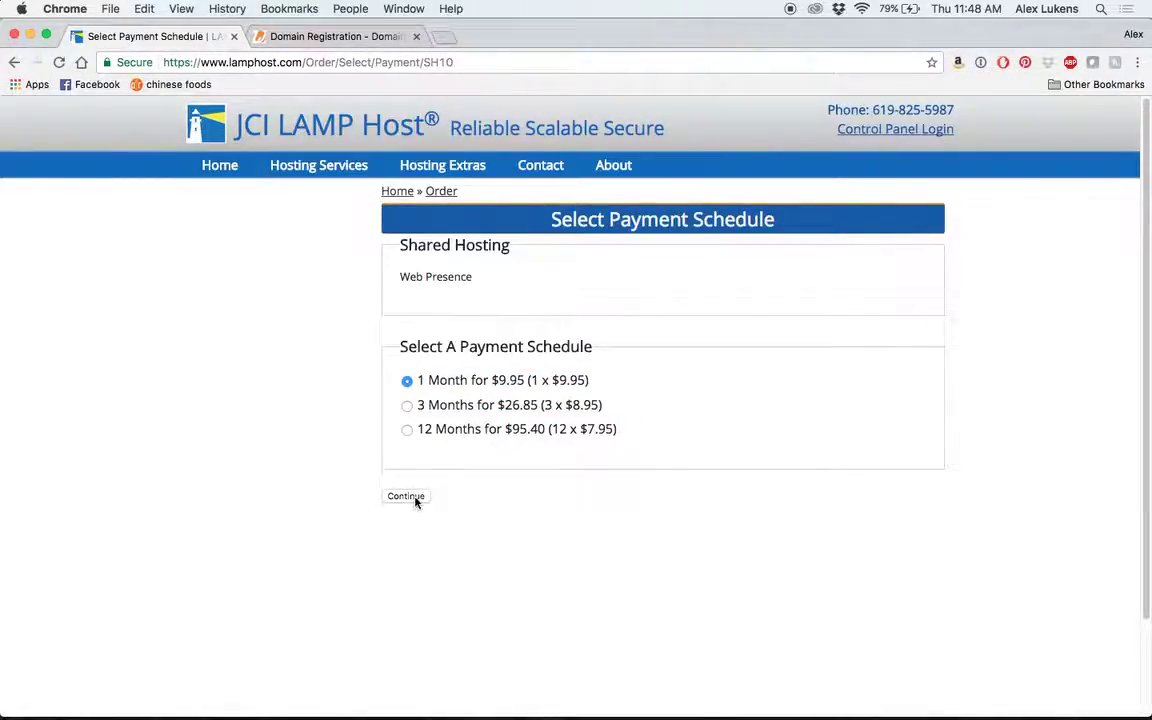
left_click(417, 500)
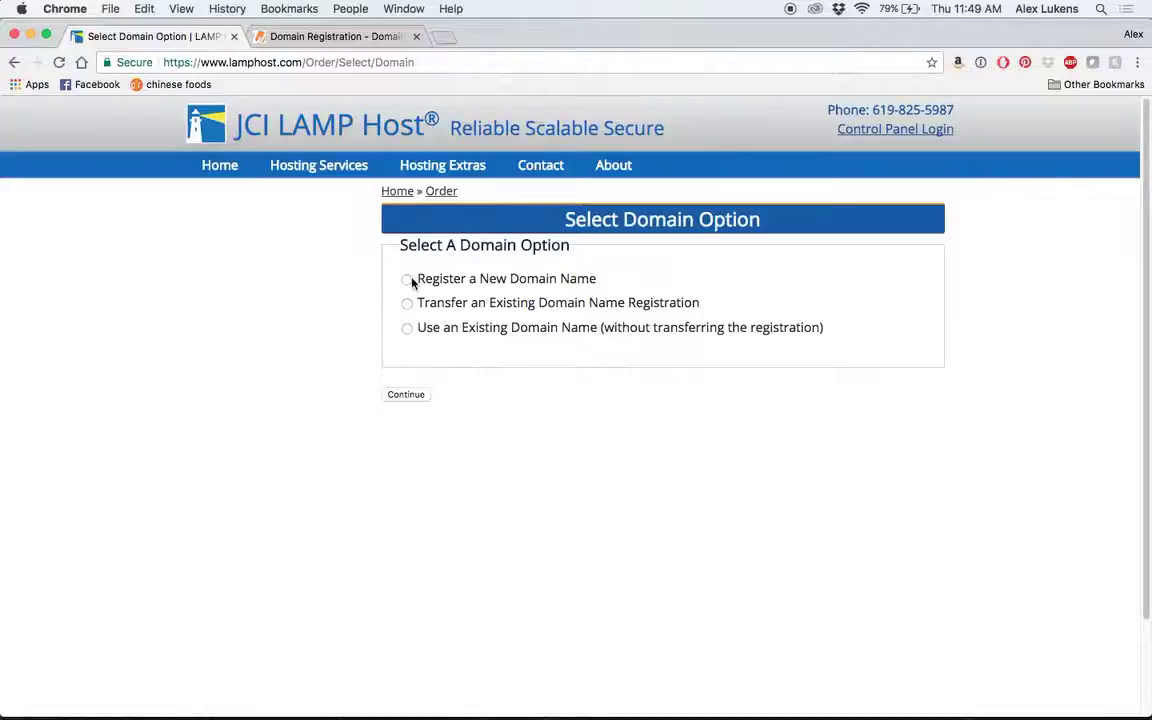
Review the domain options and continue with Register a New Domain Name
left_click_drag(417, 282, 594, 291)
left_click(503, 312)
left_click(446, 306)
left_click_drag(433, 329, 540, 329)
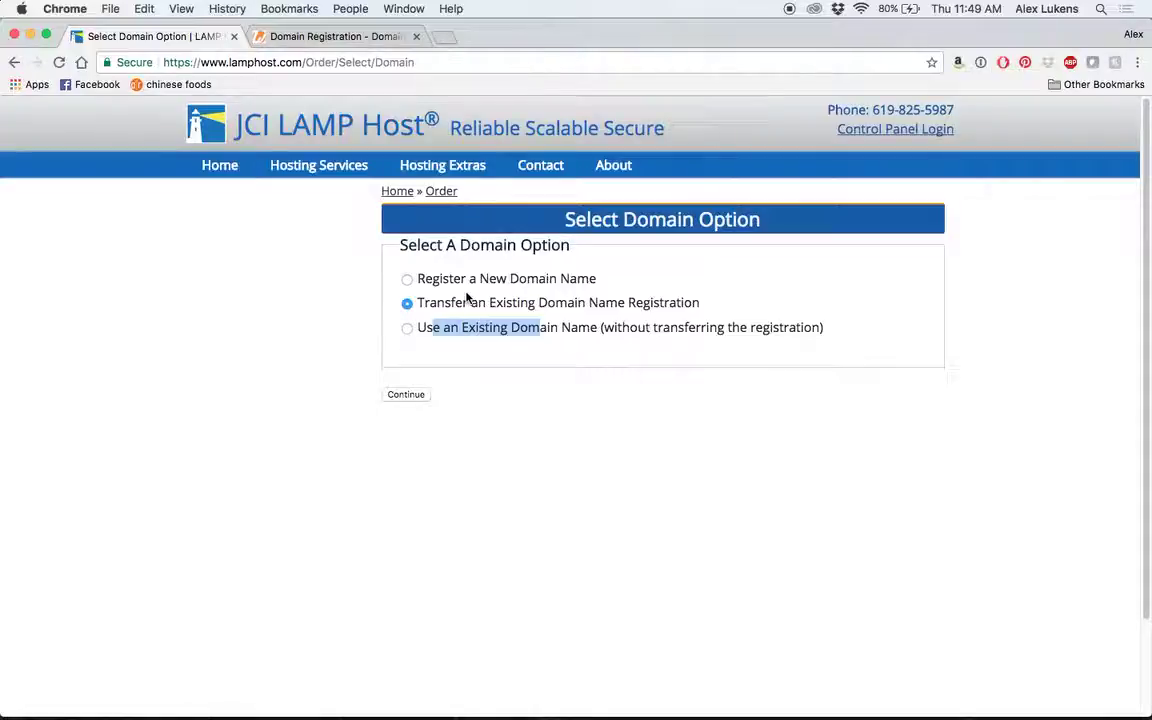
left_click_drag(424, 303, 562, 316)
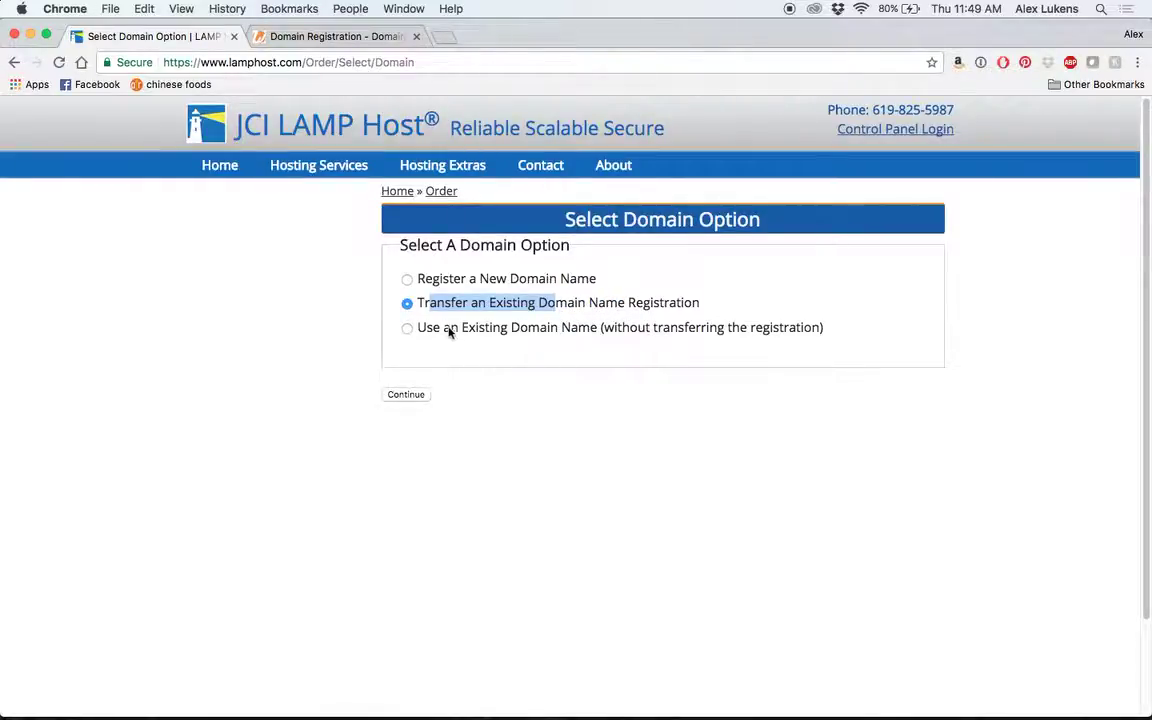
left_click(489, 350)
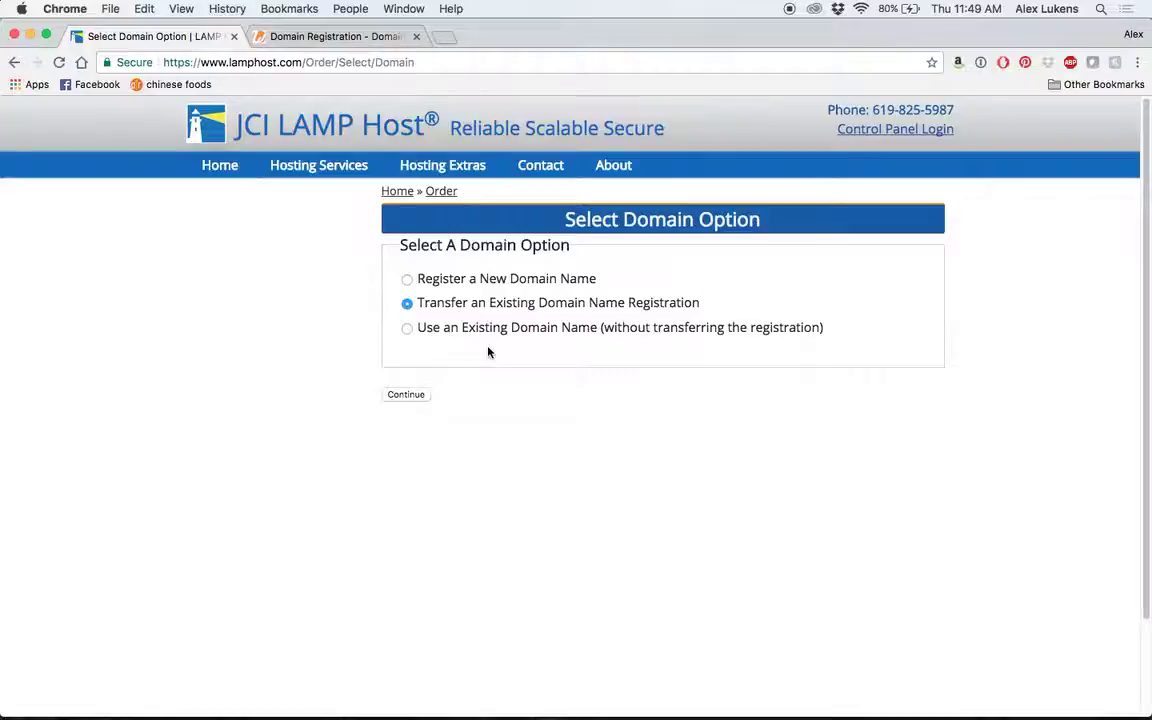
left_click(407, 279)
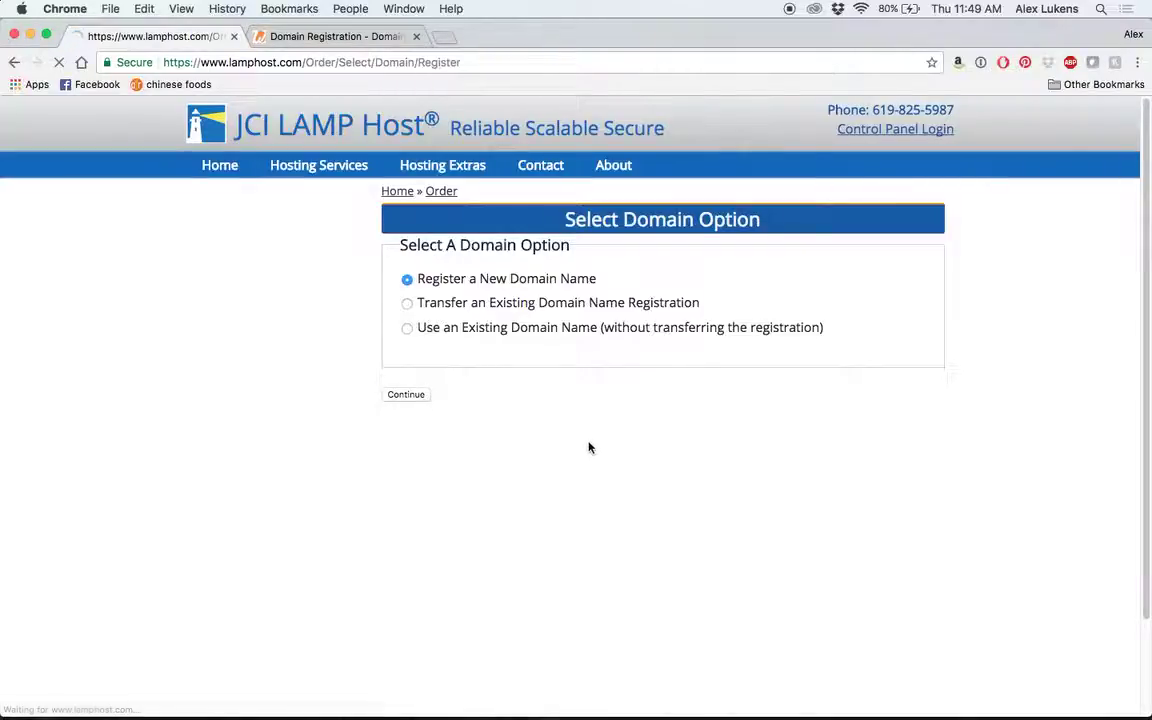
Enter the desired new domain name, using the saved suggestion and keeping the .com extension
left_click(532, 335)
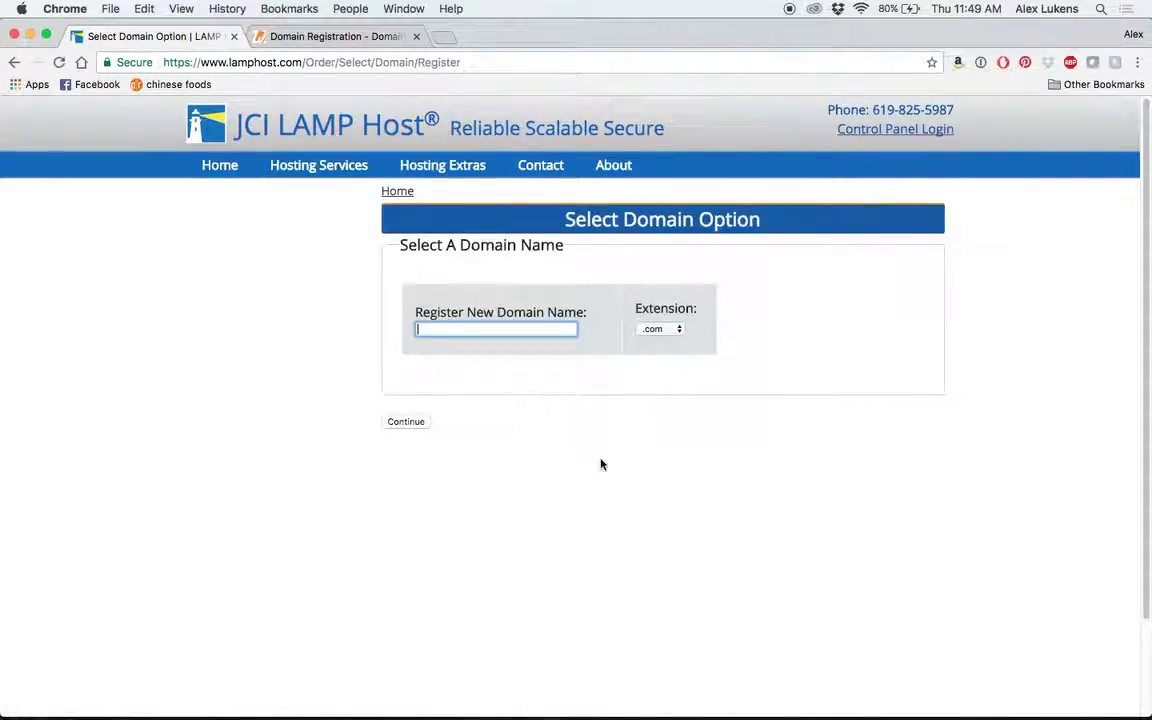
type("alexlukens")
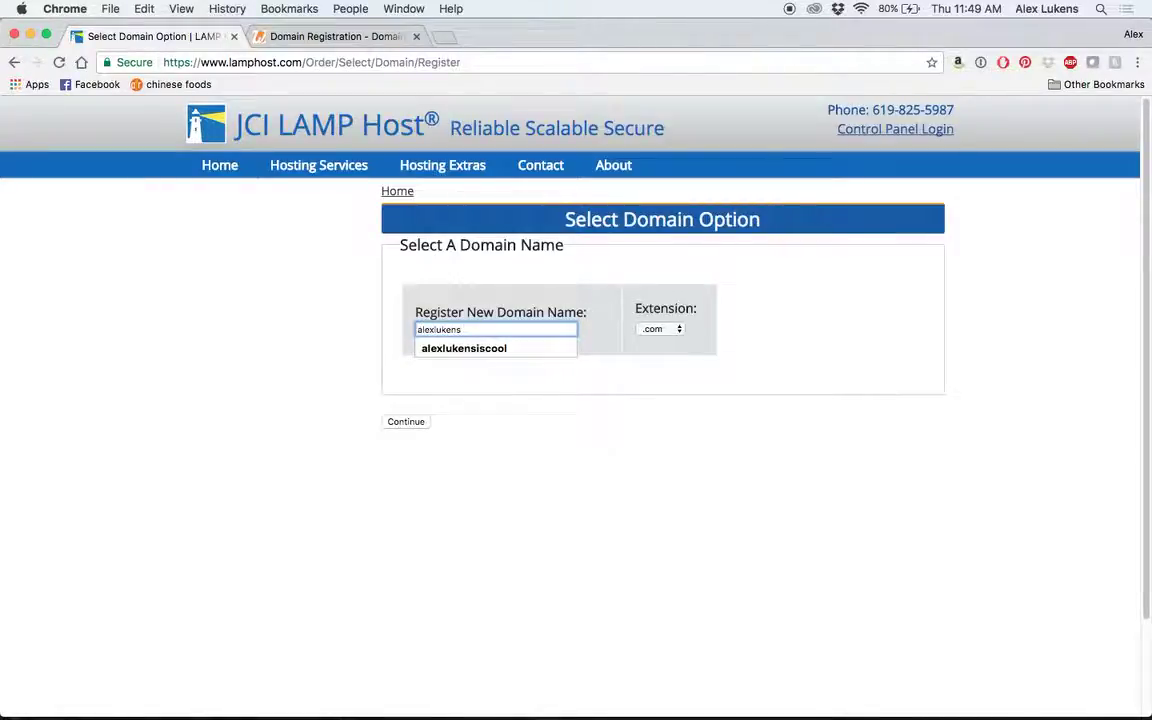
key("Down")
key("Tab")
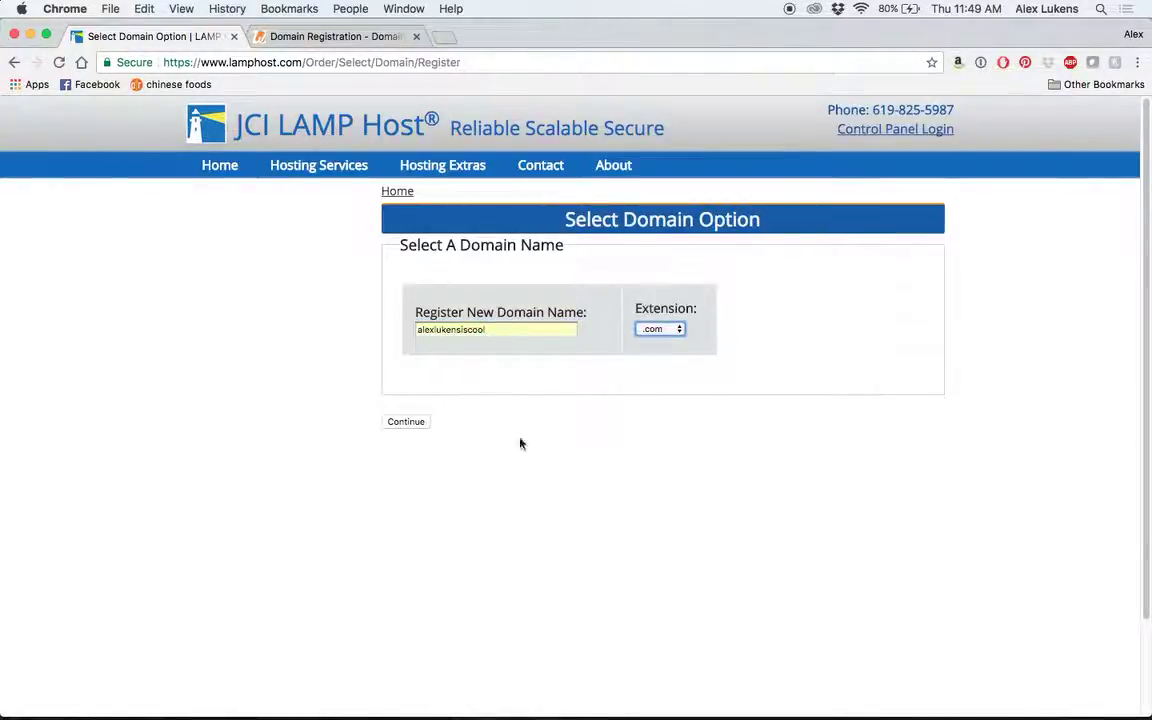
Switch to the Whois domain search and examine the available extensions and prices for the chosen domain name
left_click(360, 38)
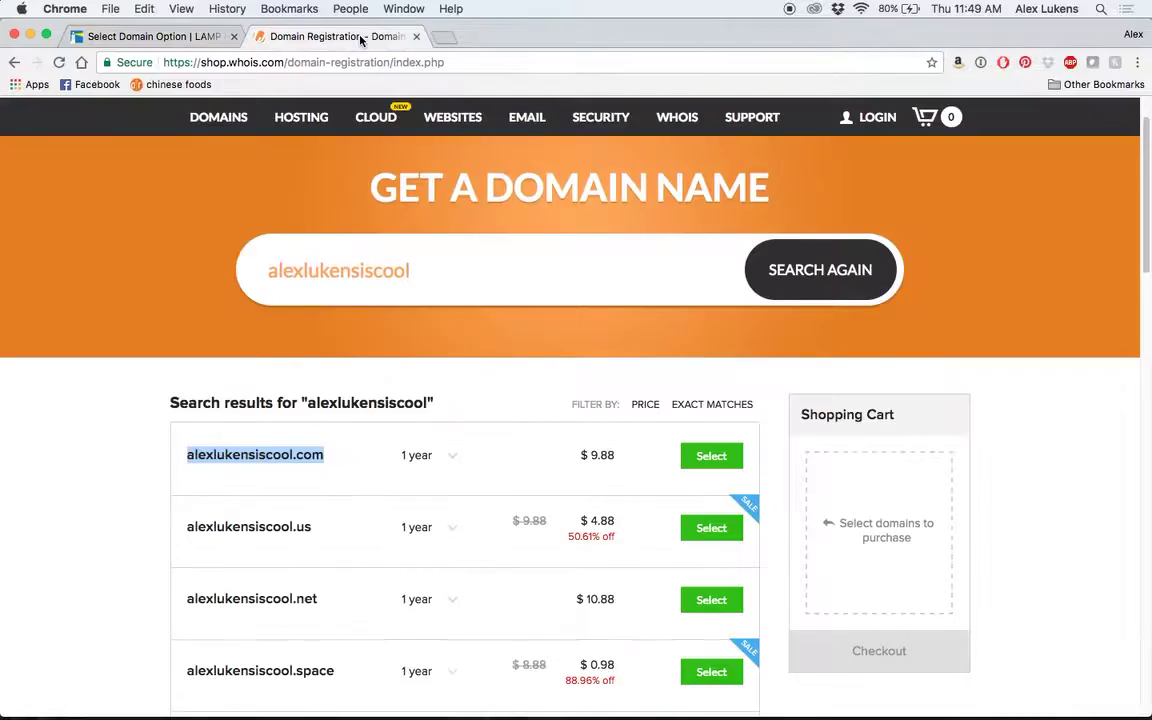
scroll(345, 235, "up", 2)
scroll(345, 235, "down", 1)
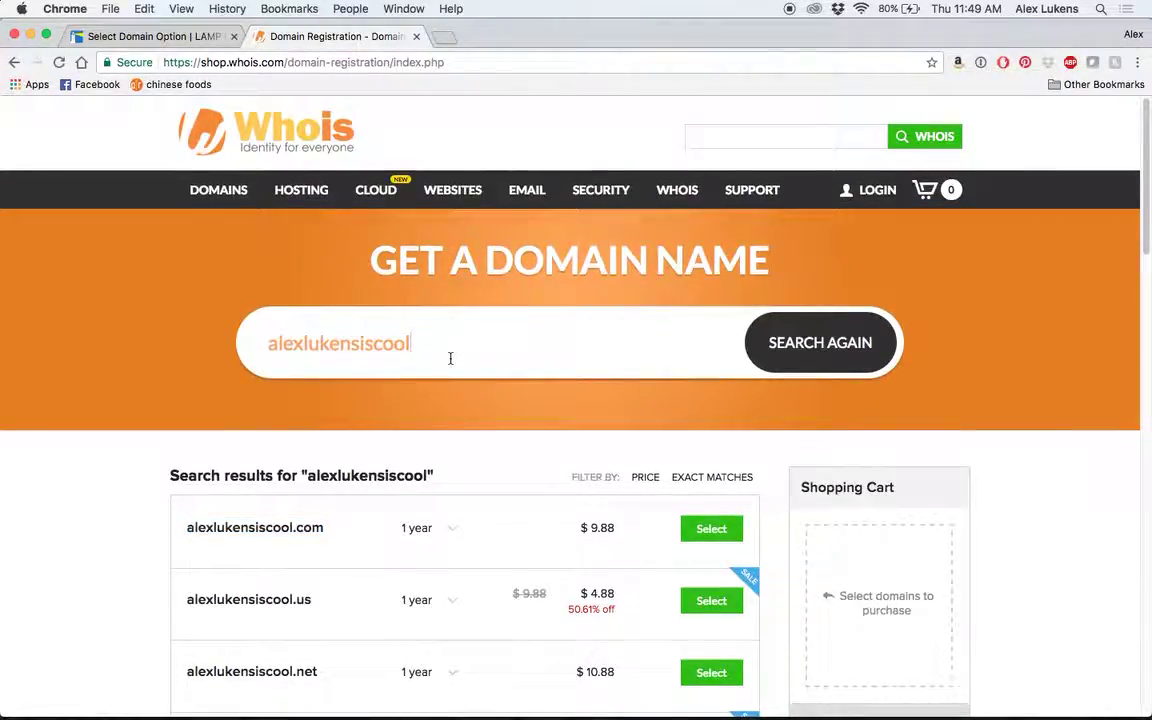
scroll(450, 489, "down", 2)
scroll(450, 491, "down", 5)
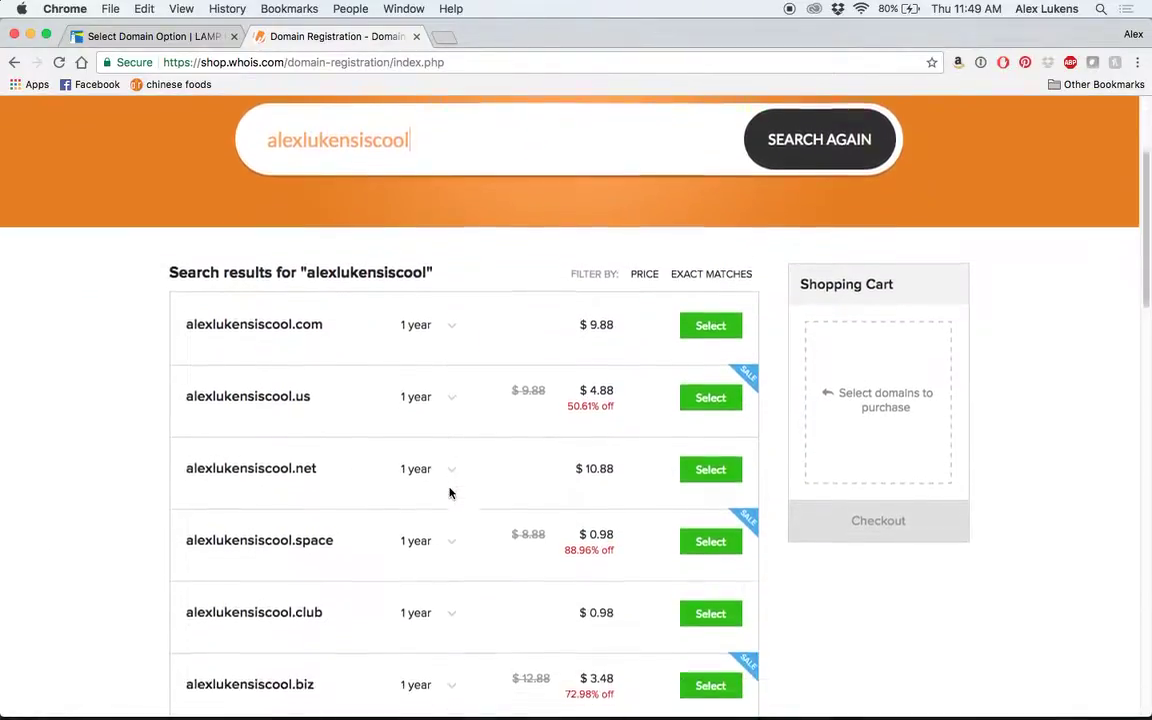
scroll(280, 324, "up", 5)
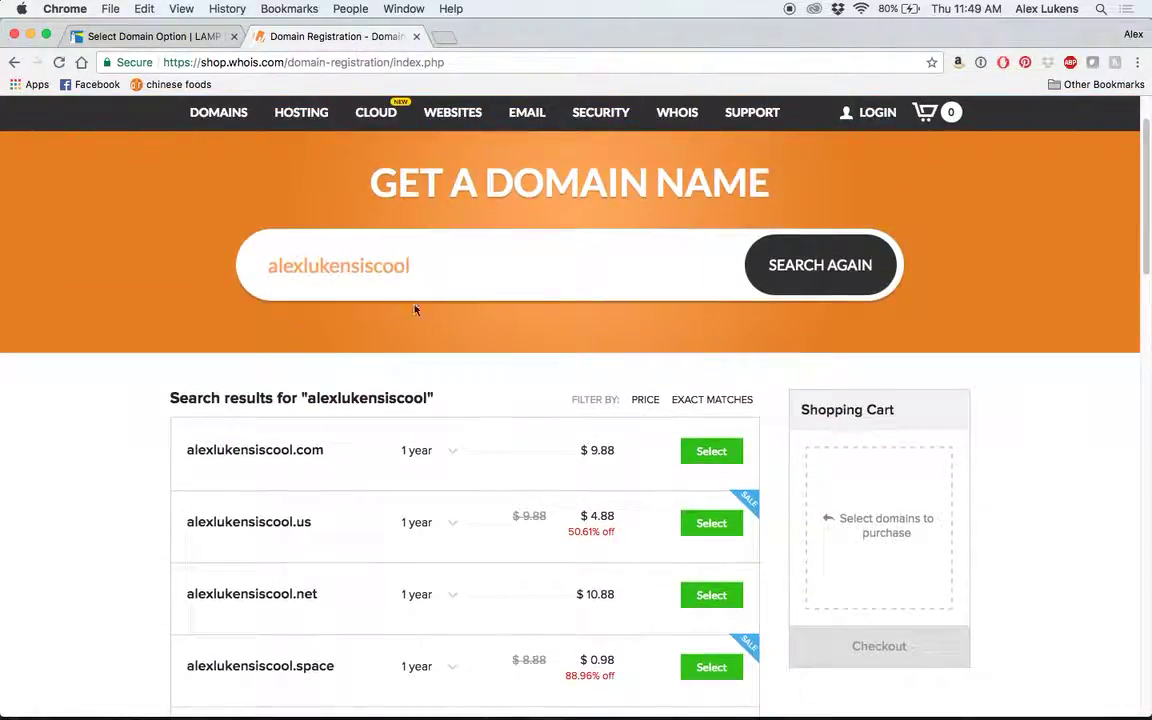
scroll(443, 316, "up", 3)
scroll(443, 316, "down", 12)
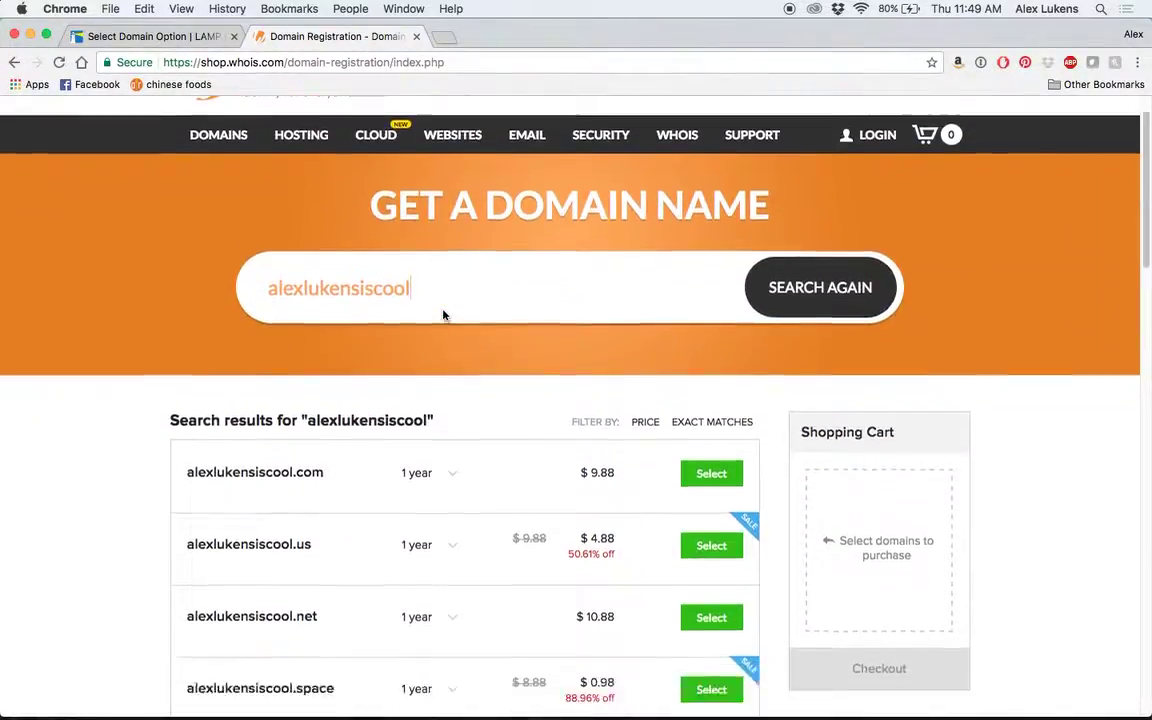
scroll(443, 316, "up", 12)
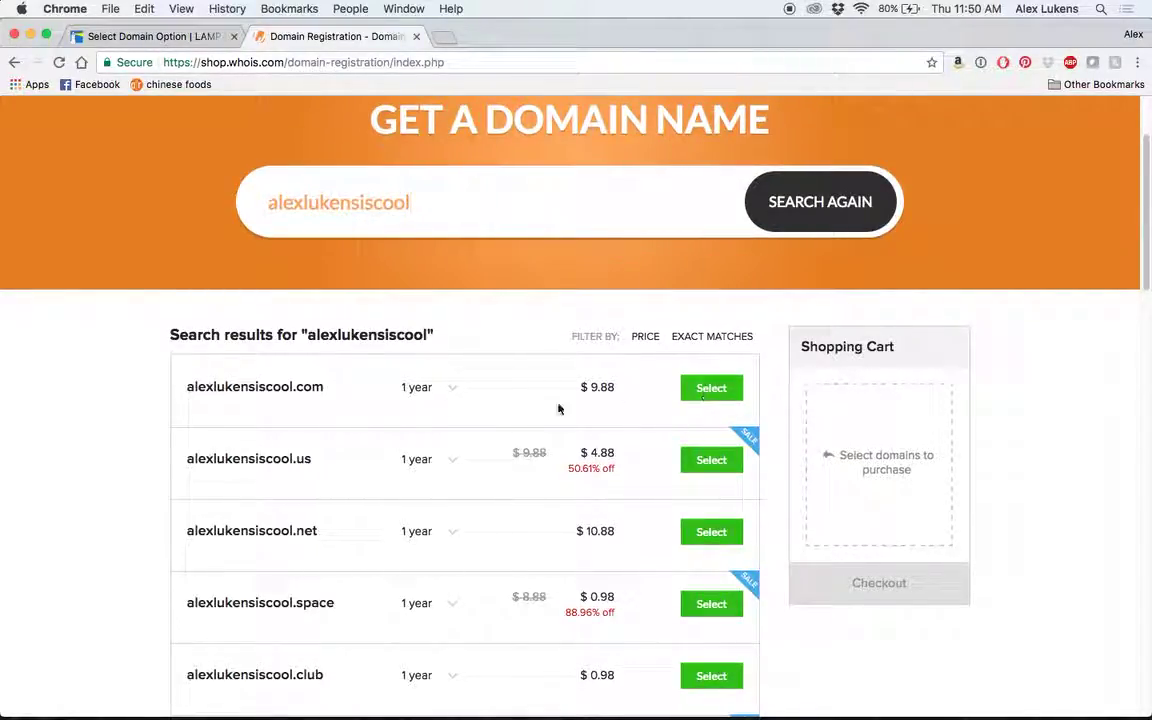
scroll(444, 204, "up", 3)
scroll(444, 204, "down", 3)
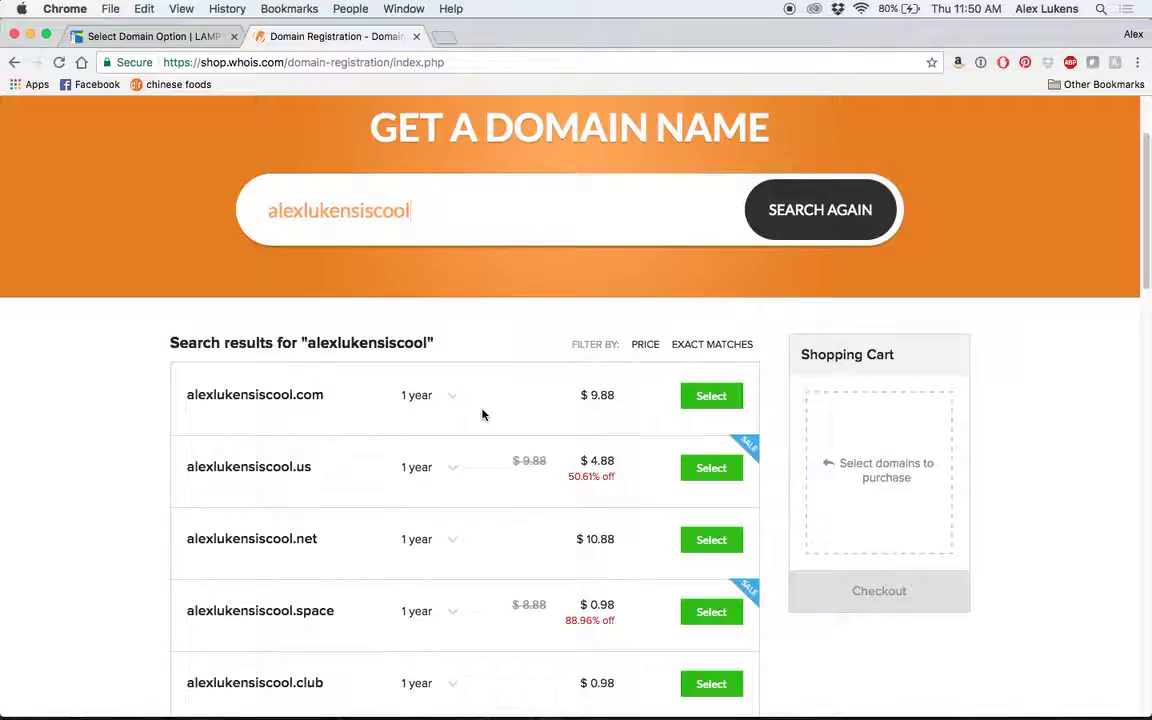
scroll(537, 337, "up", 3)
left_click(539, 334)
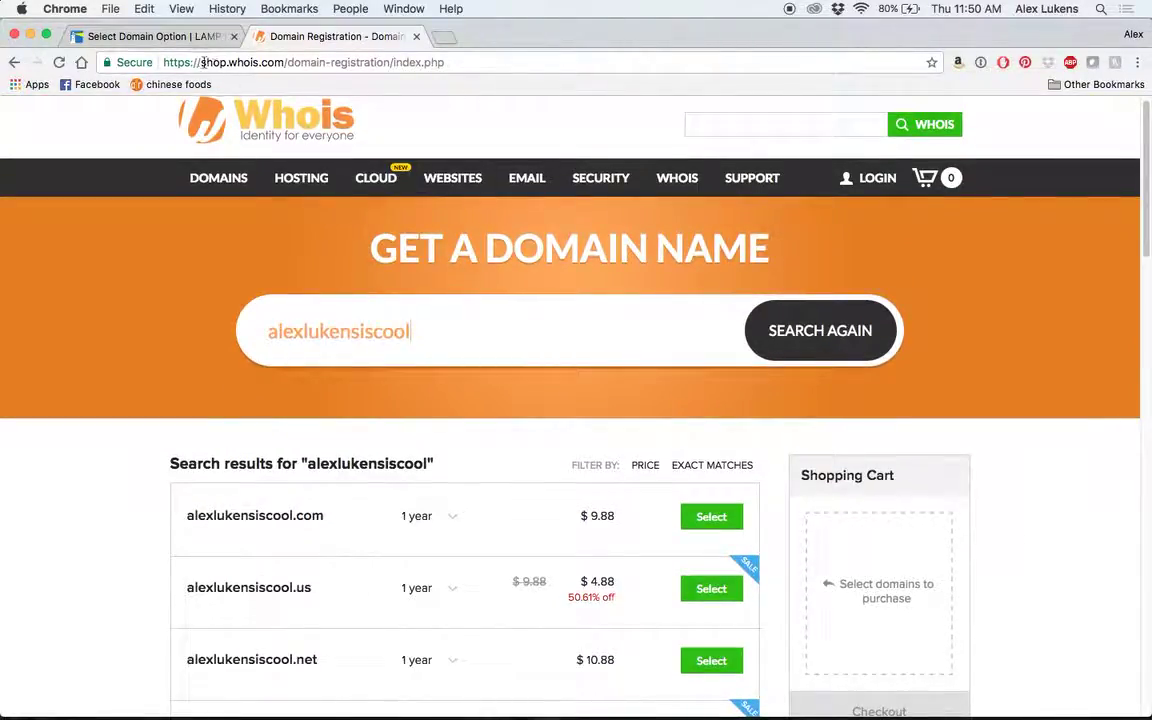
Return to the LAMP Host order and submit the entered .com domain name for registration
left_click(154, 35)
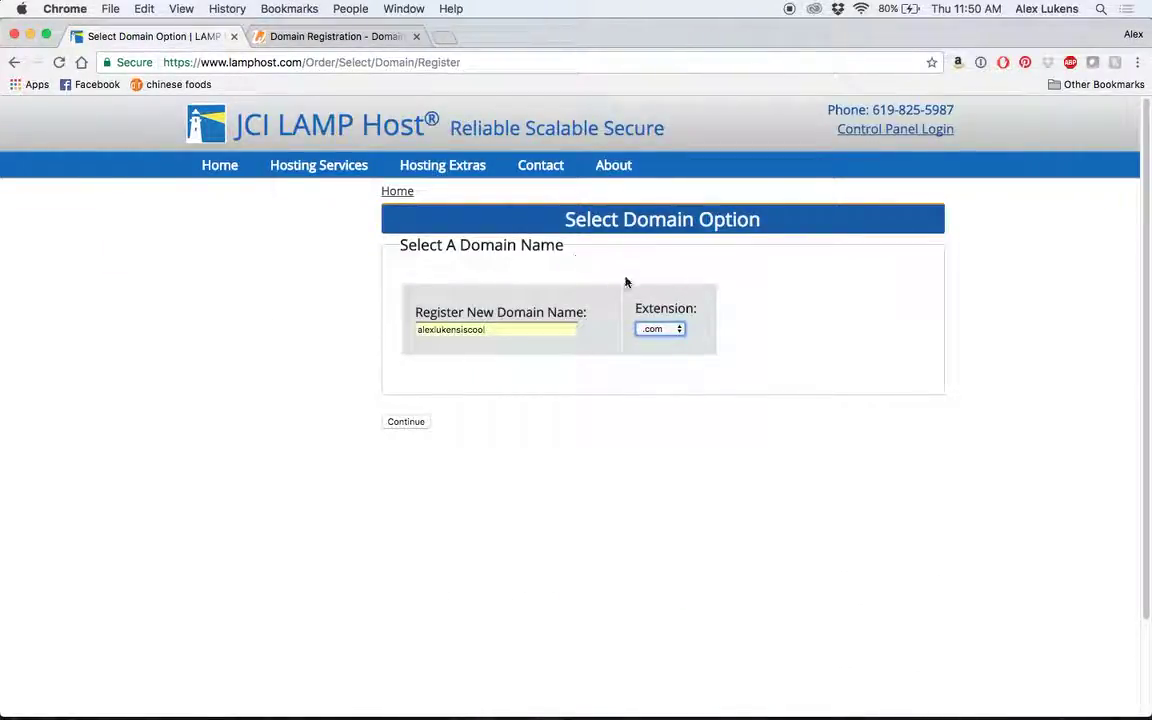
left_click_drag(398, 246, 566, 252)
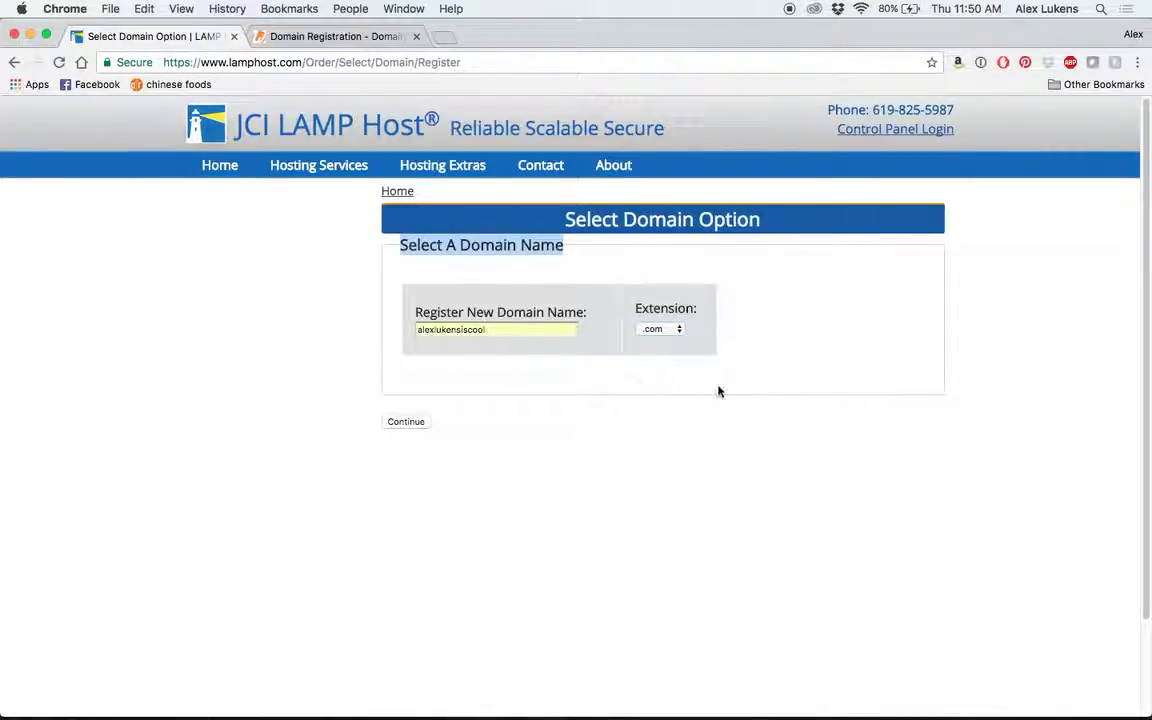
left_click(527, 437)
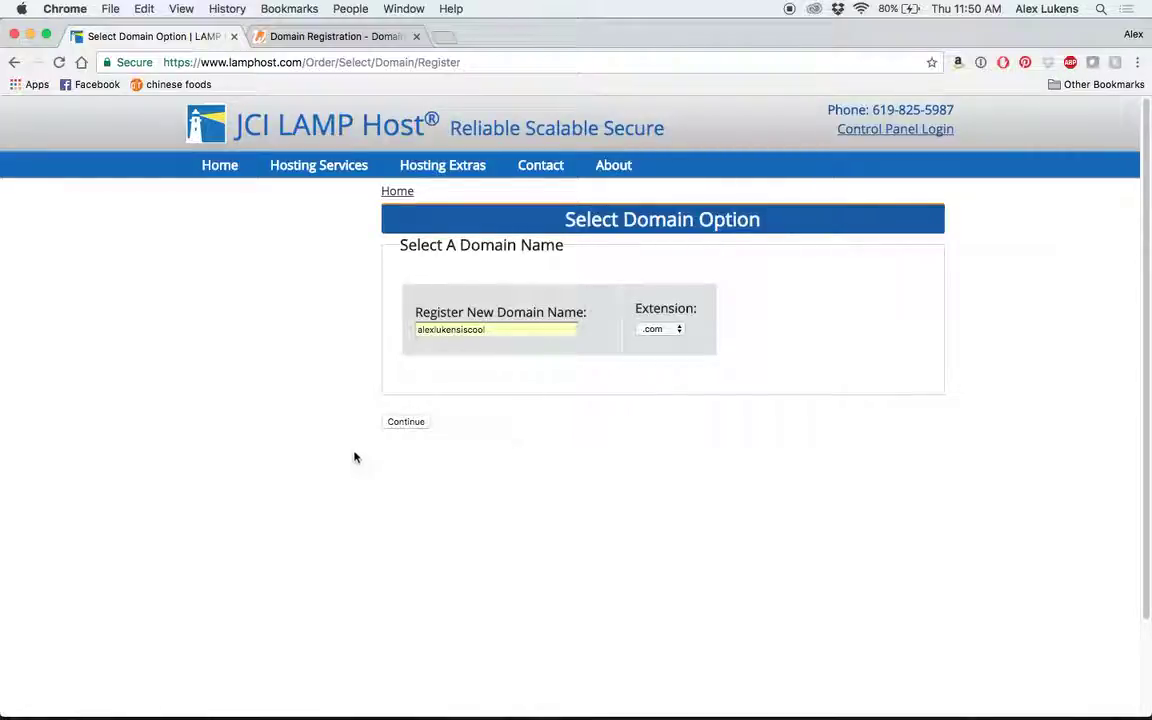
left_click(407, 422)
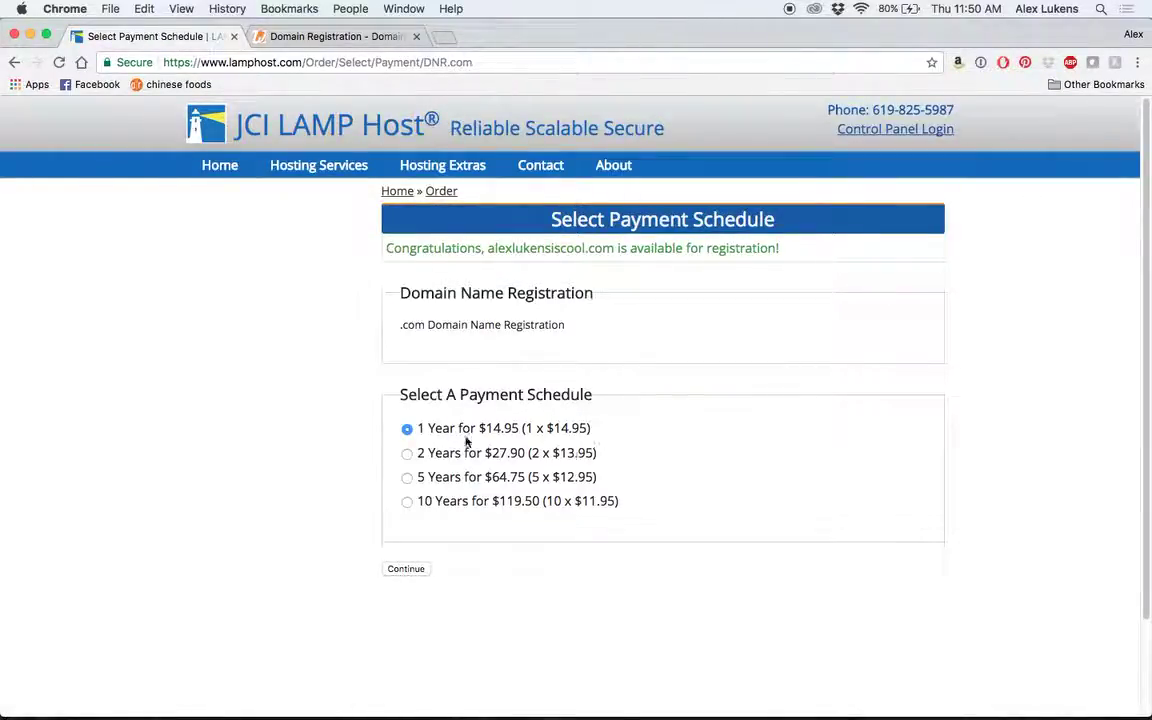
Continue with the 1 Year for $14.95 domain registration and review the cart's note about the prorated hosting fee
left_click_drag(399, 292, 495, 292)
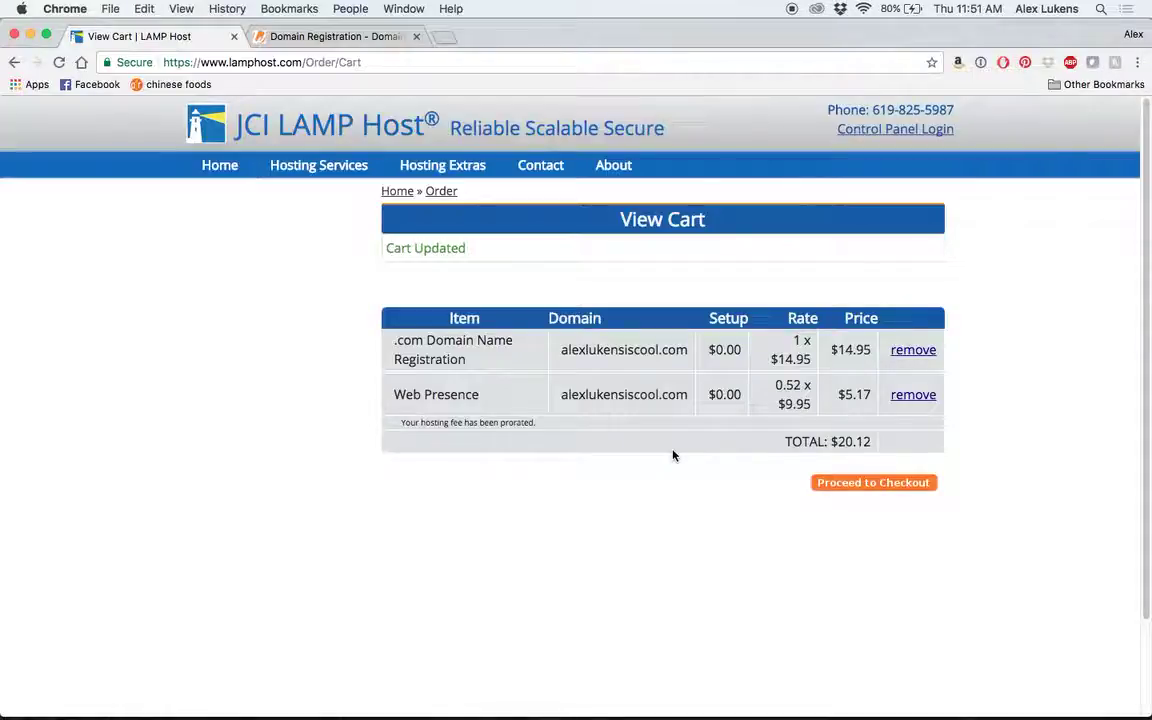
left_click_drag(545, 426, 402, 424)
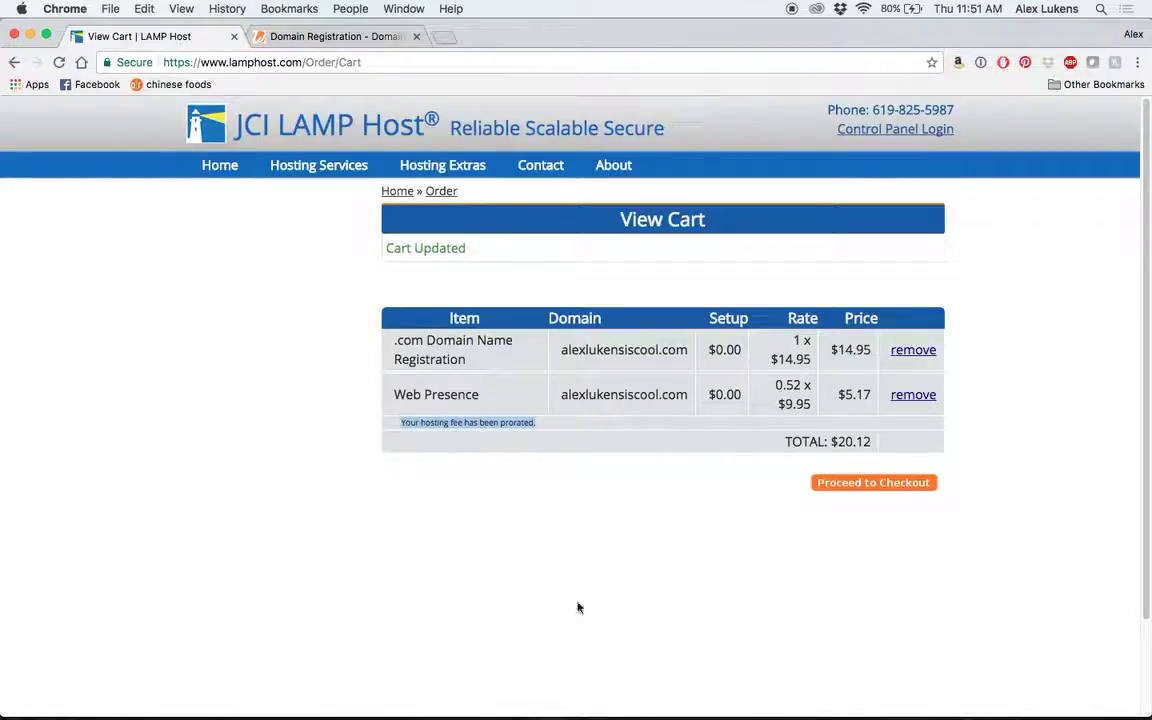
mouse_move(566, 705)
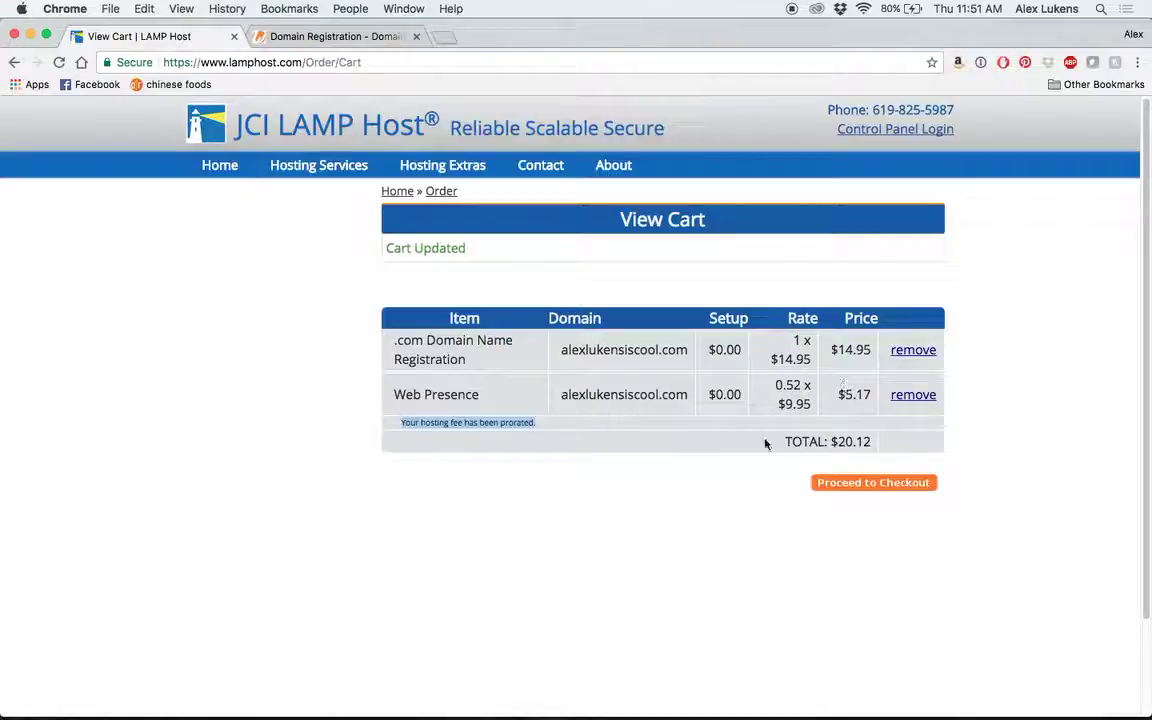
Check the Web Presence plan's prorated rate in the cart and proceed to checkout
left_click_drag(785, 404, 796, 404)
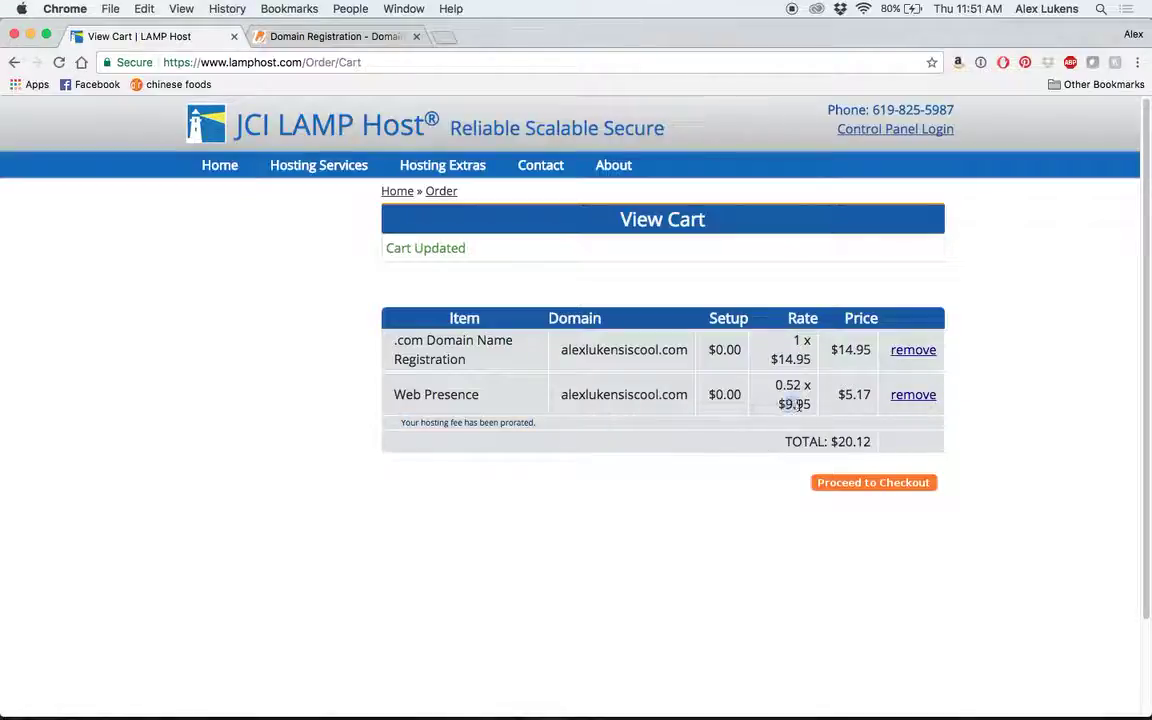
left_click(712, 518)
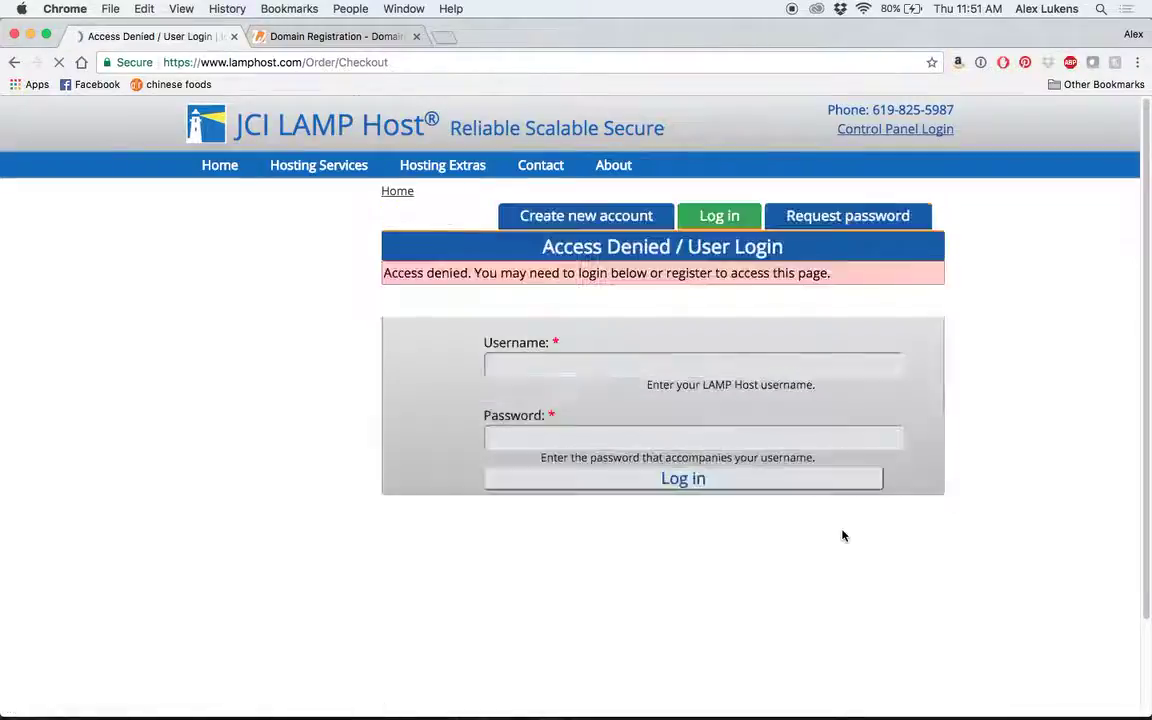
mouse_move(660, 700)
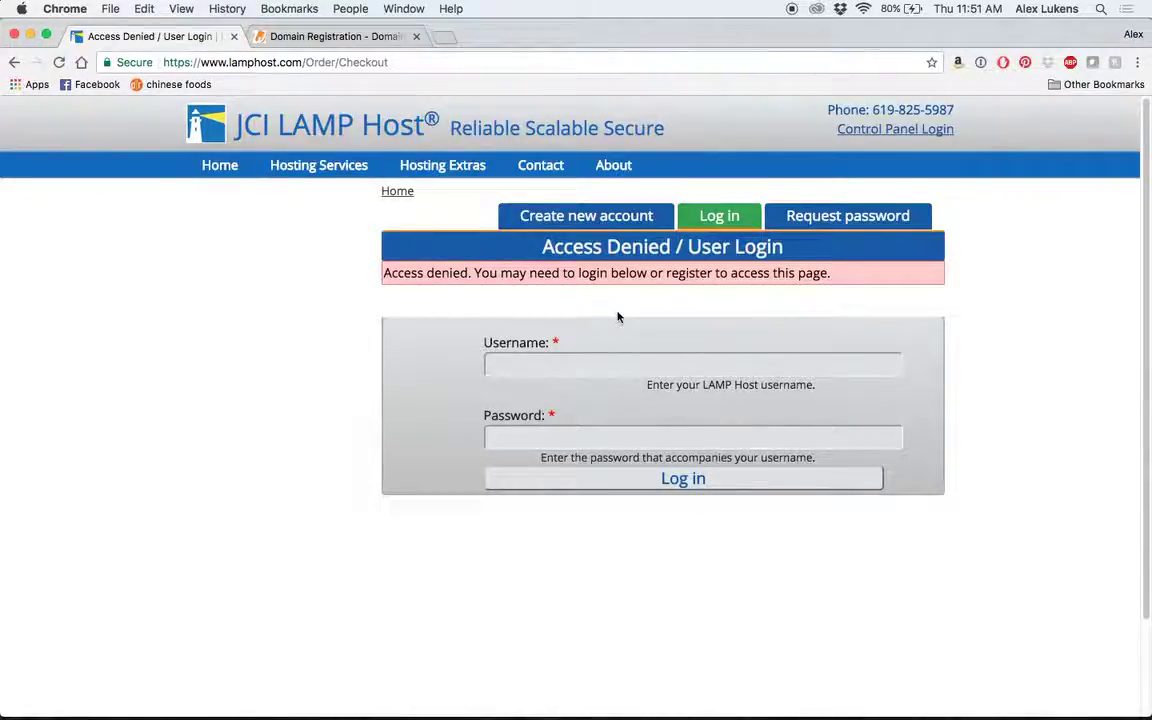
left_click(668, 699)
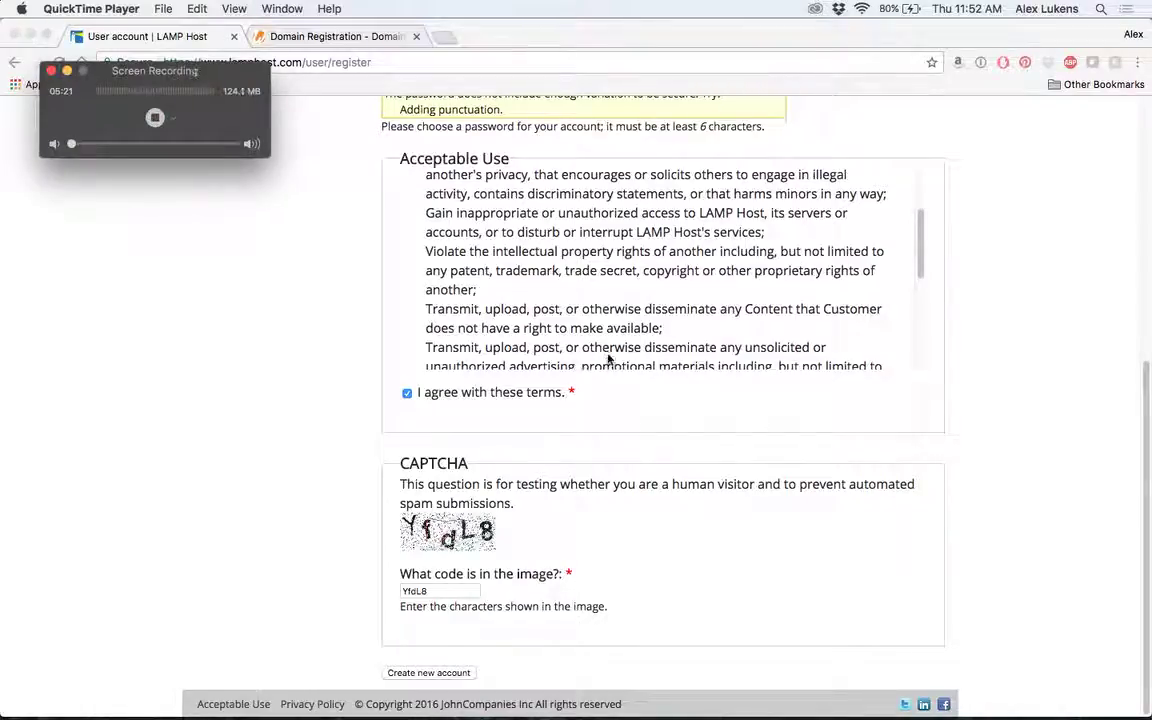
Review the completed registration form from the username to the CAPTCHA and submit it to create the new account
left_click(617, 331)
scroll(617, 331, "up", 10)
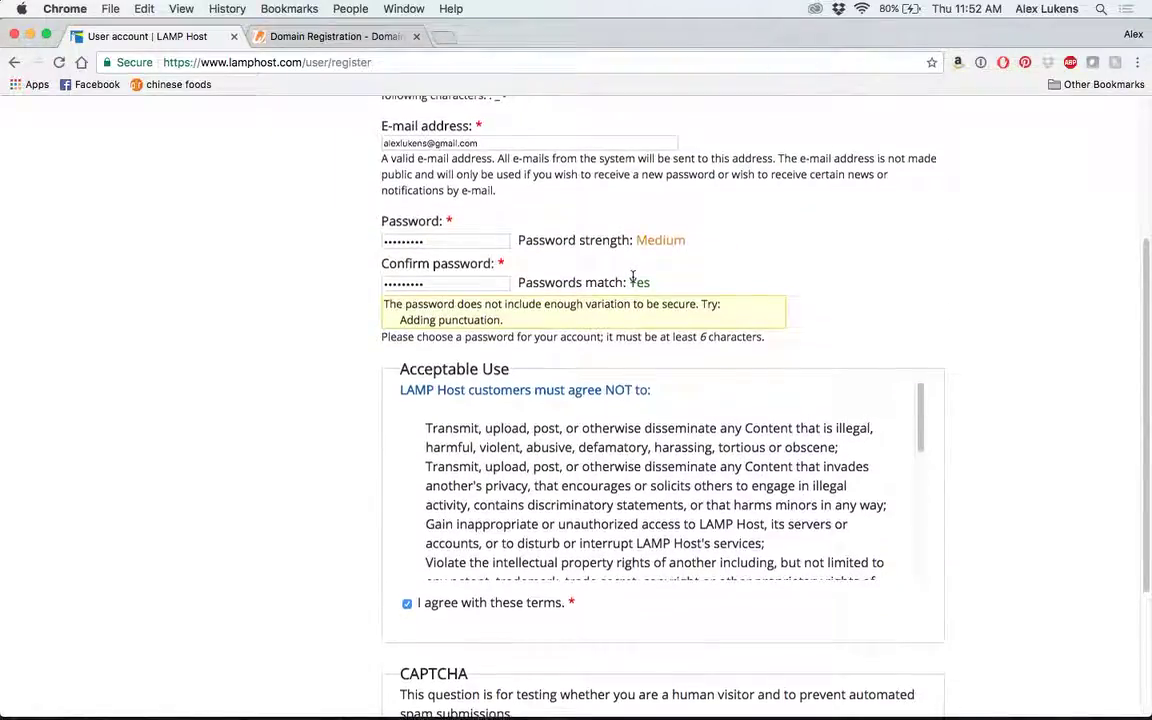
scroll(633, 279, "up", 3)
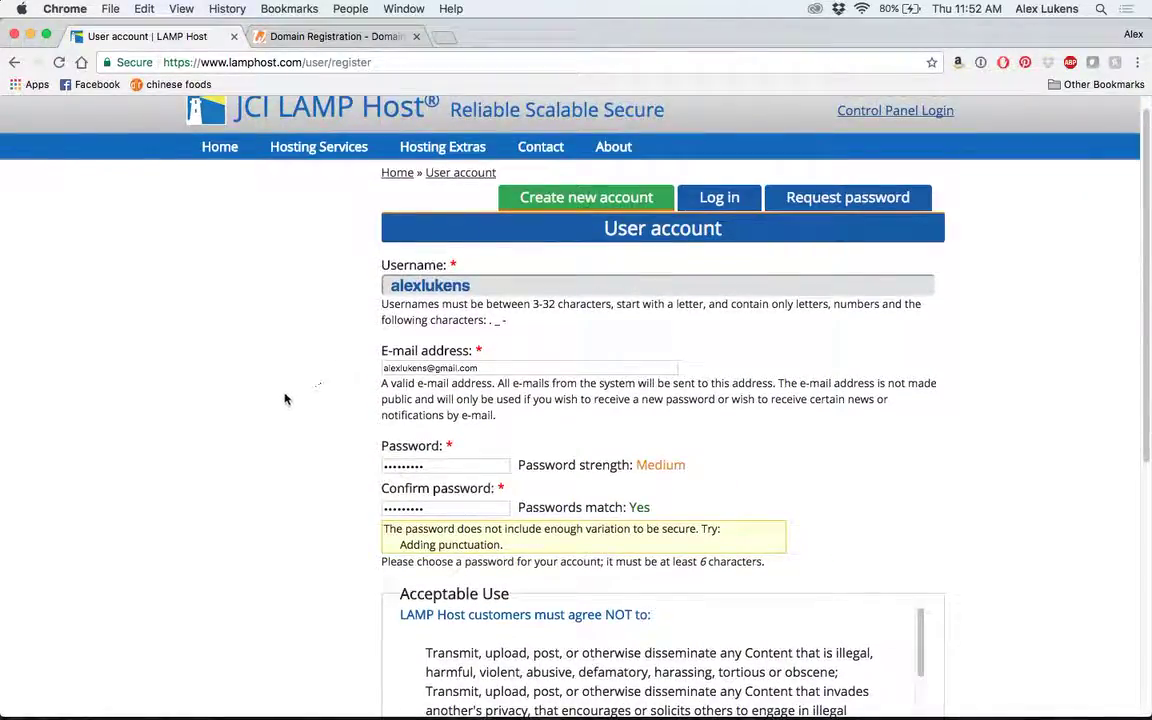
scroll(285, 399, "down", 1)
scroll(285, 399, "down", 5)
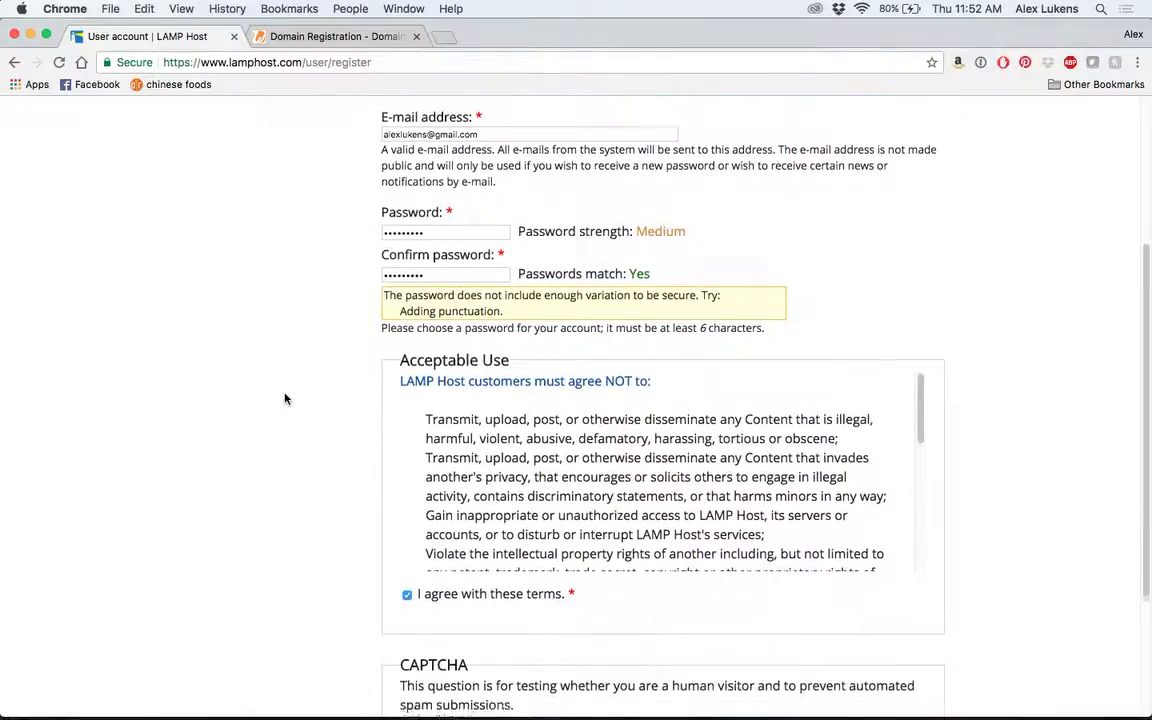
scroll(285, 399, "down", 4)
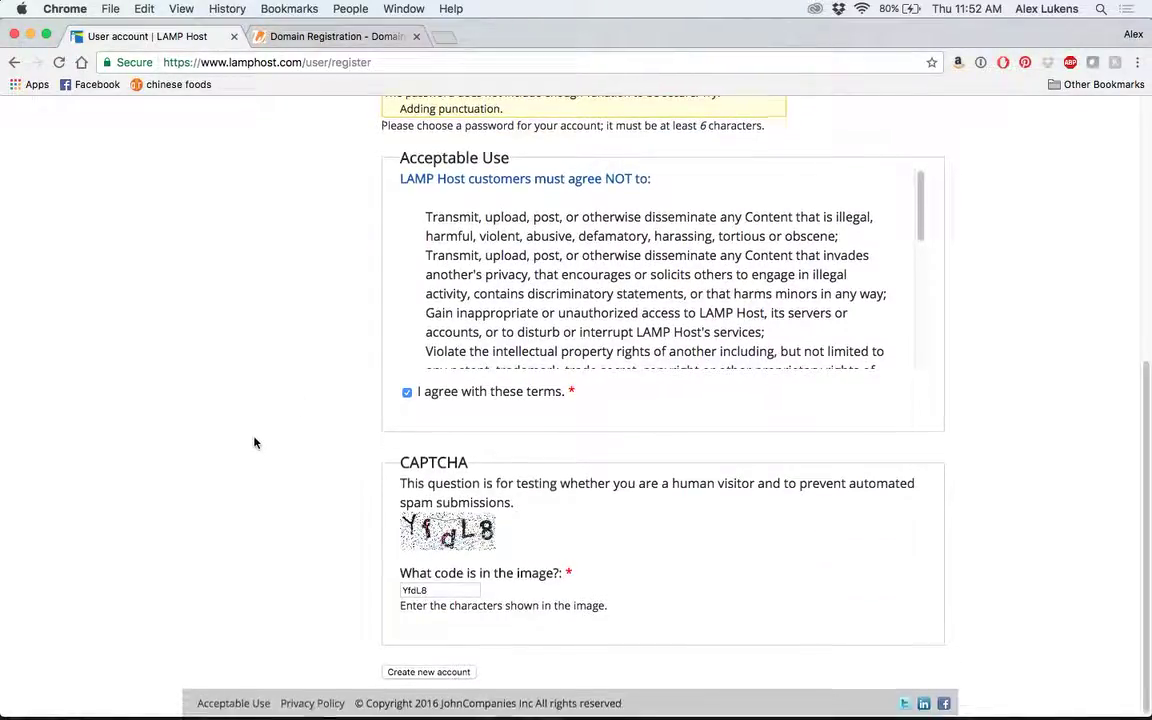
left_click(463, 676)
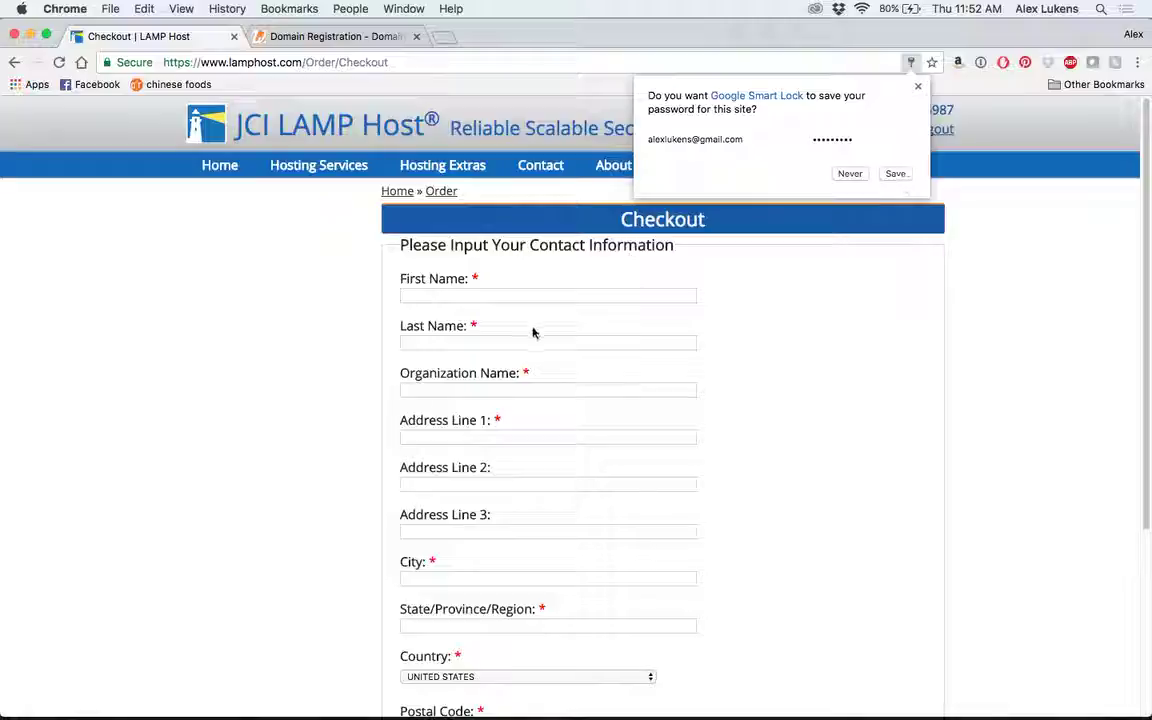
Decline saving the account password for this site and look through the checkout's contact information form
scroll(680, 400, "down", 5)
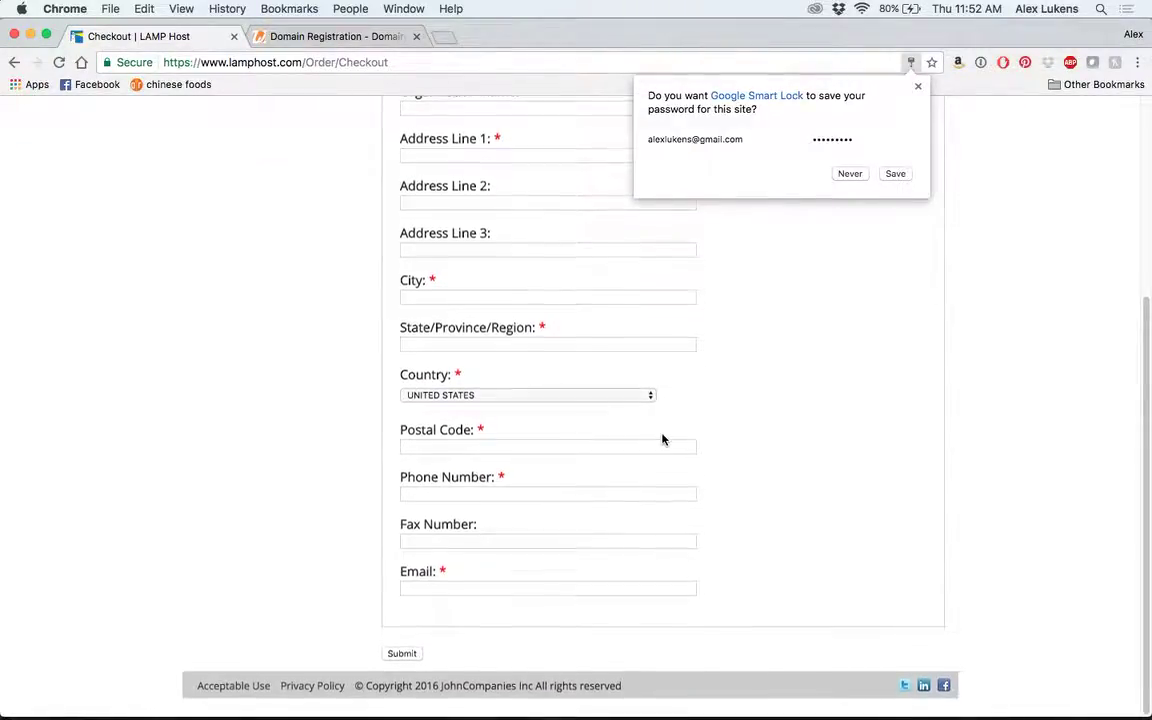
scroll(663, 437, "up", 5)
left_click(893, 173)
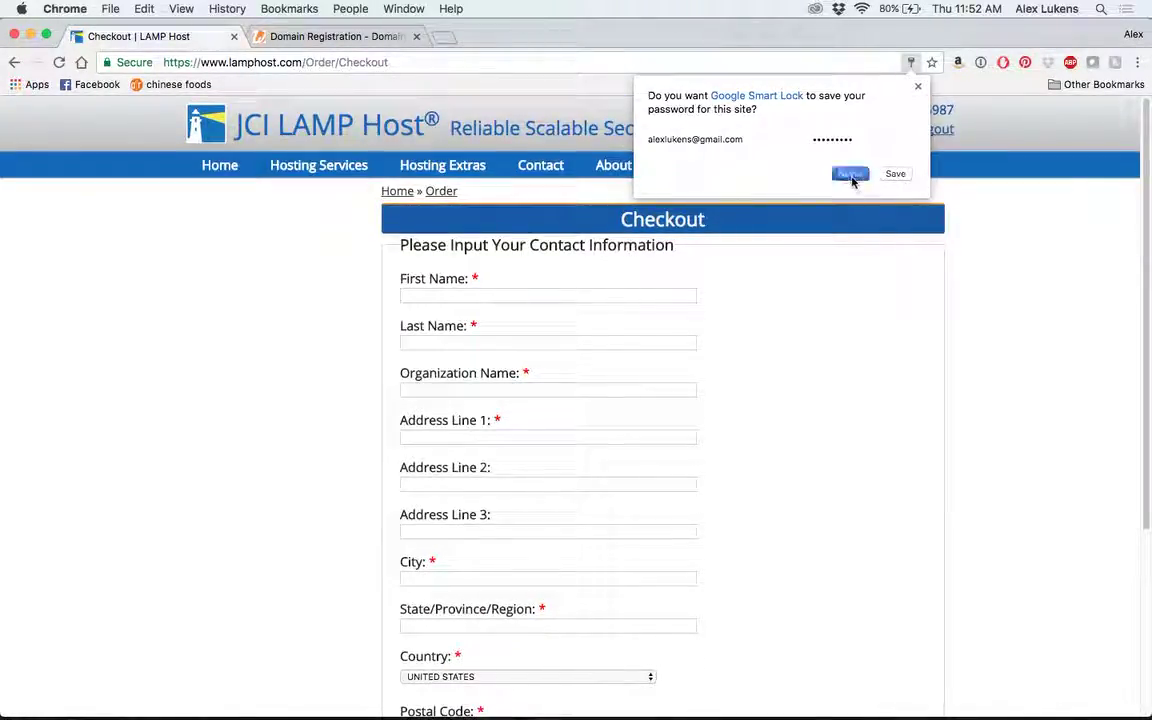
scroll(322, 456, "down", 5)
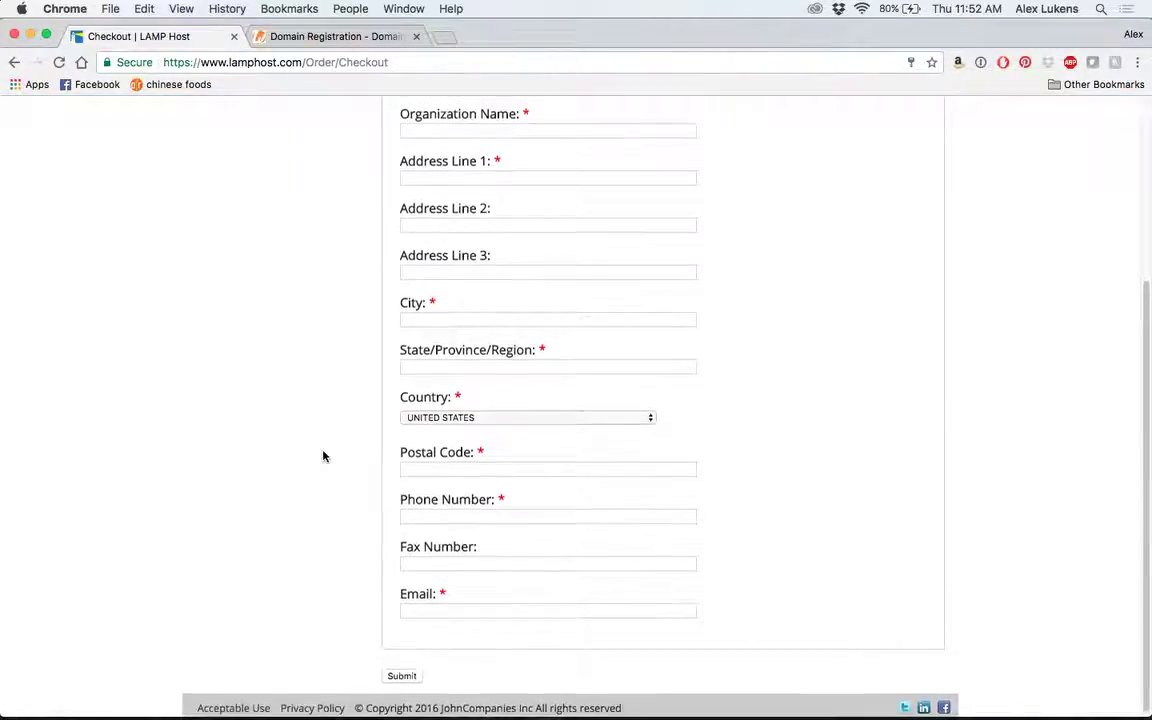
scroll(322, 456, "up", 5)
scroll(322, 456, "down", 5)
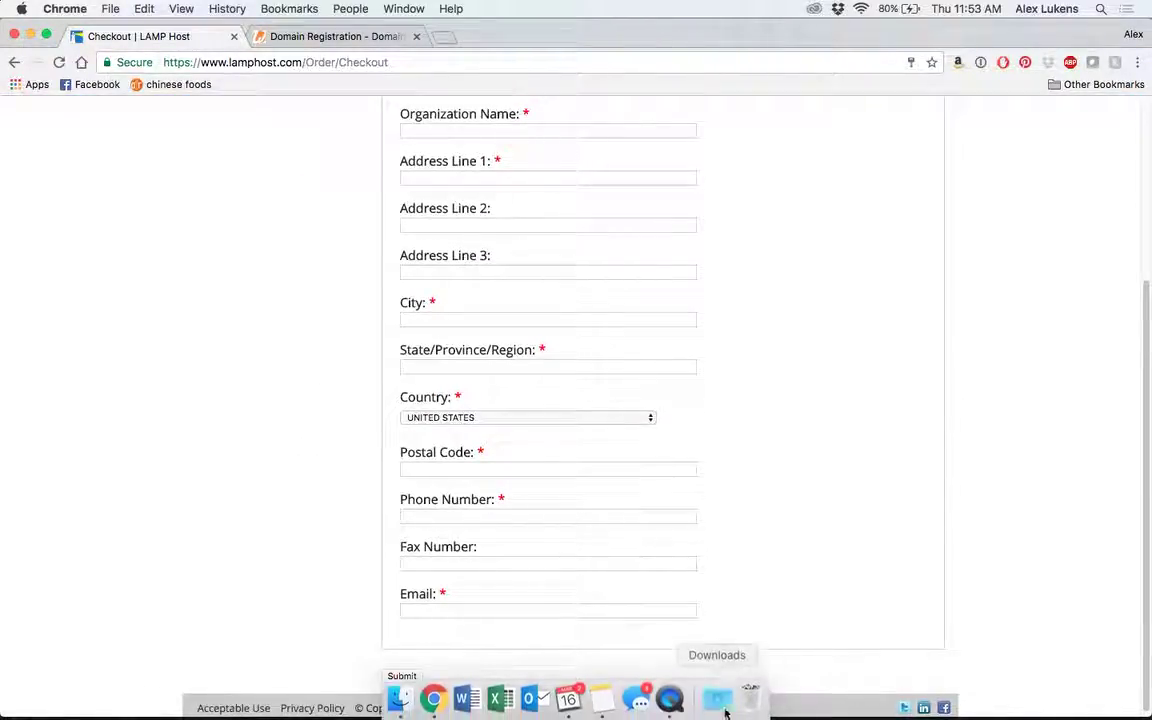
left_click(666, 697)
left_click(155, 118)
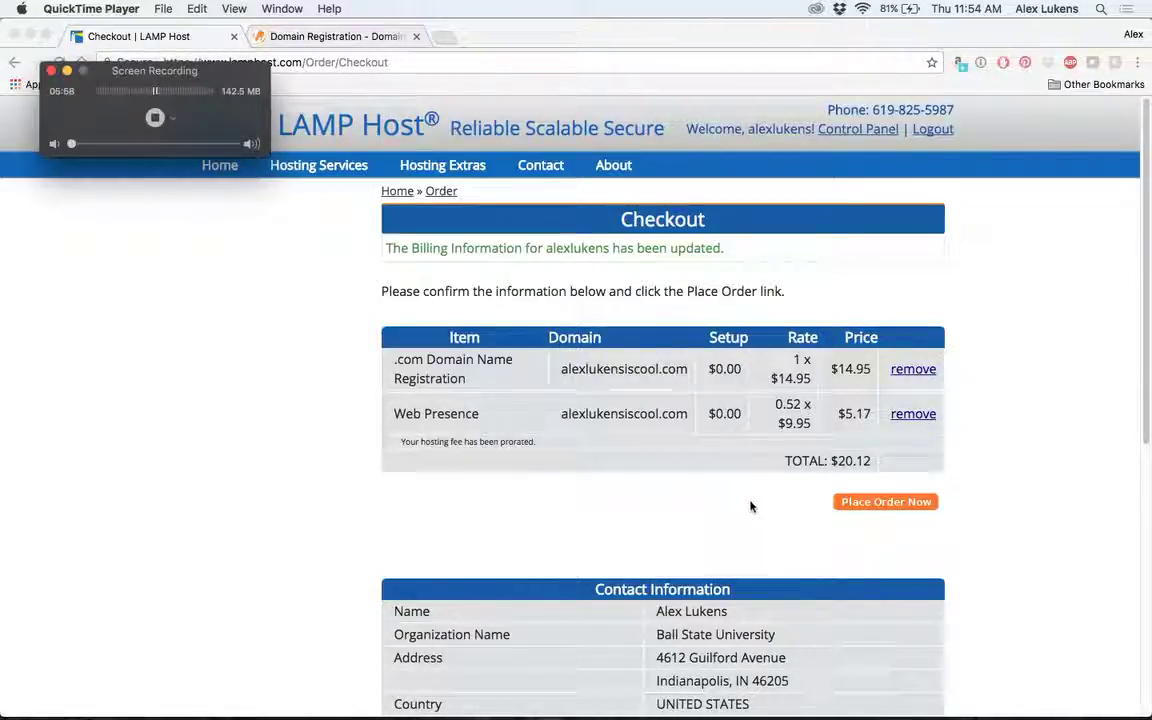
Place the order for the .com domain registration and Web Presence hosting, and highlight the order number on the receipt
left_click(887, 504)
left_click(871, 508)
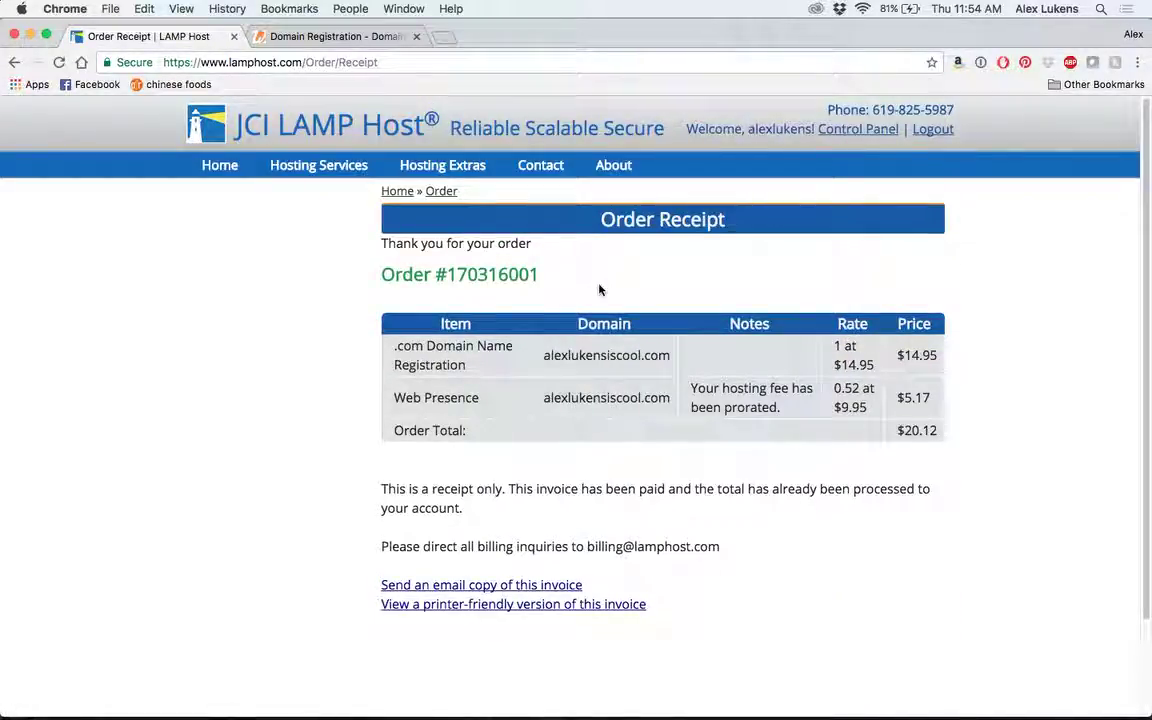
left_click_drag(383, 272, 577, 278)
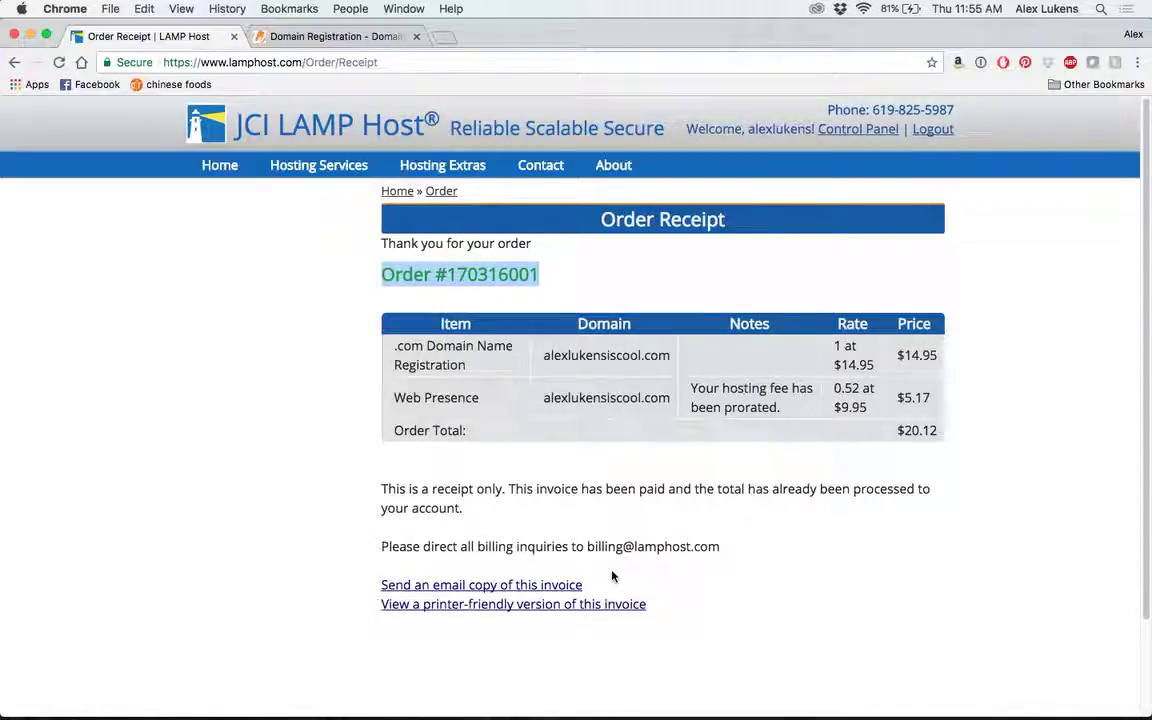
mouse_move(717, 712)
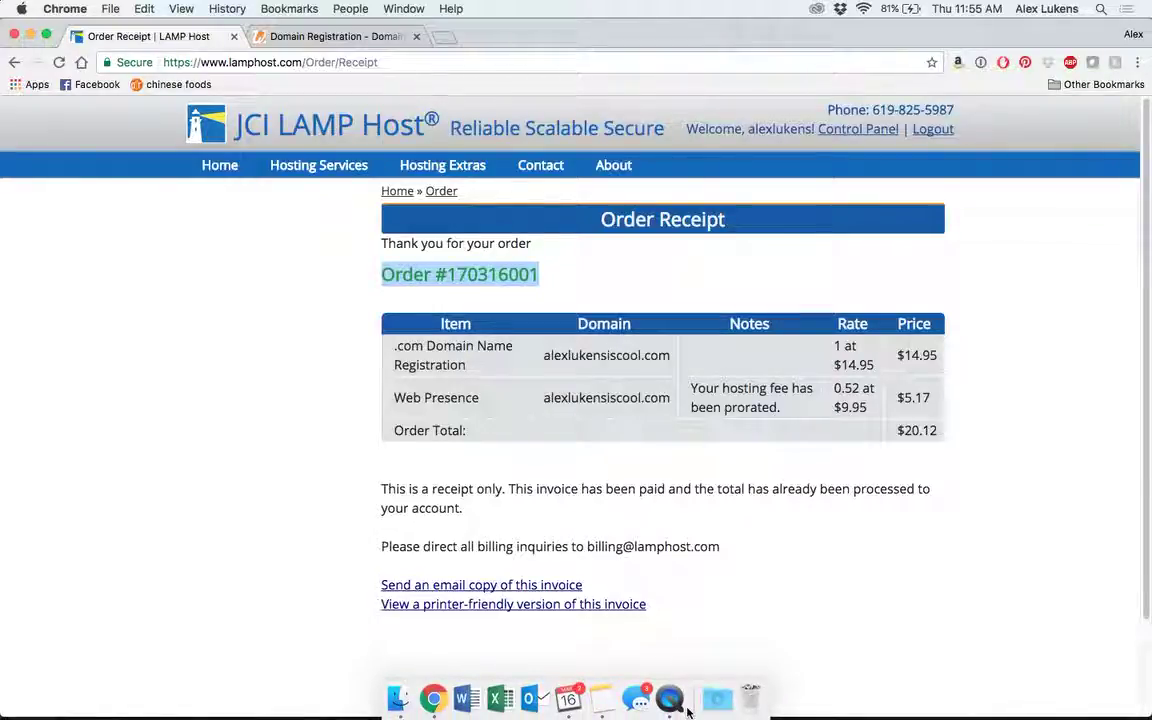